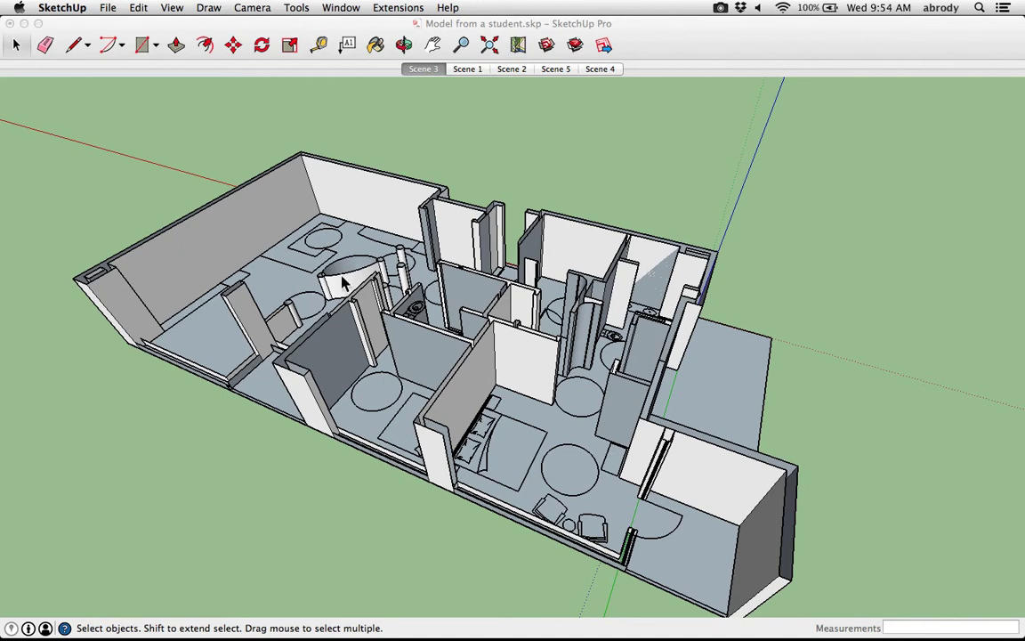
Search the component library for 'closet door' and download the bi fold closet door.
click(338, 8)
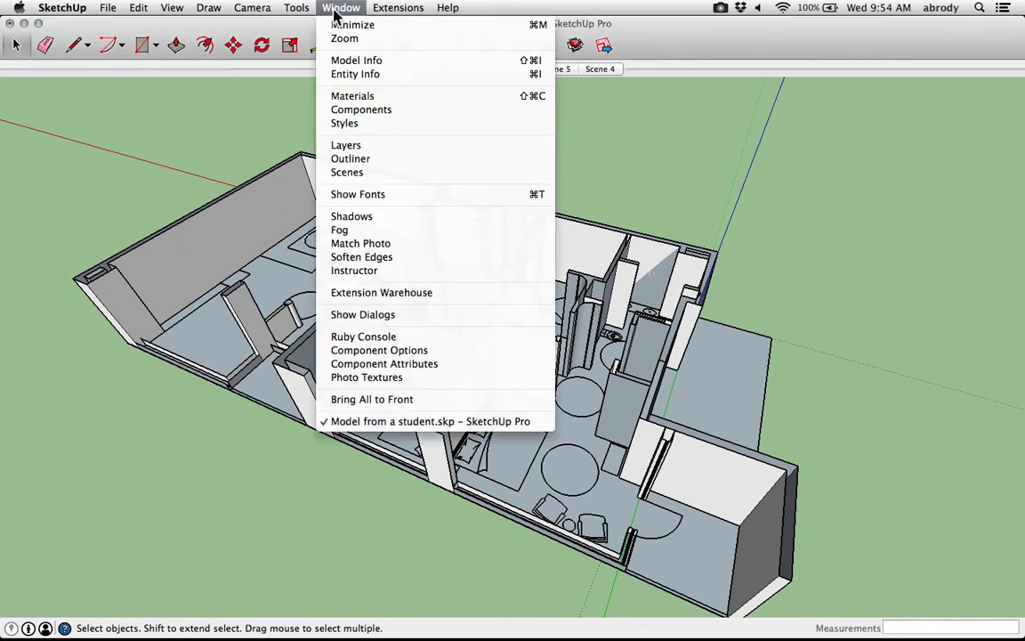
click(367, 110)
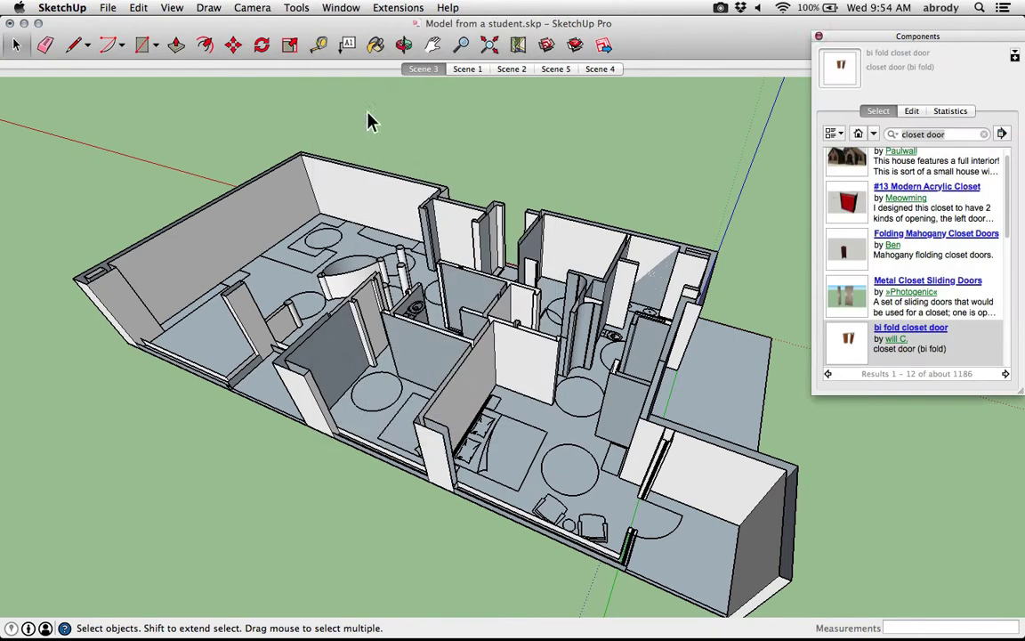
click(958, 136)
click(954, 135)
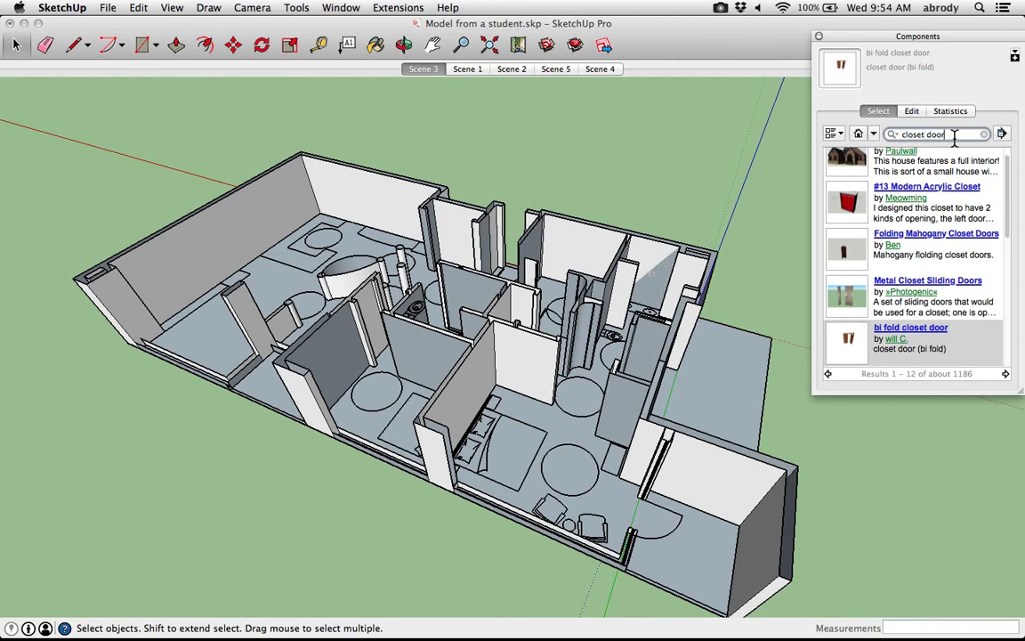
click(875, 336)
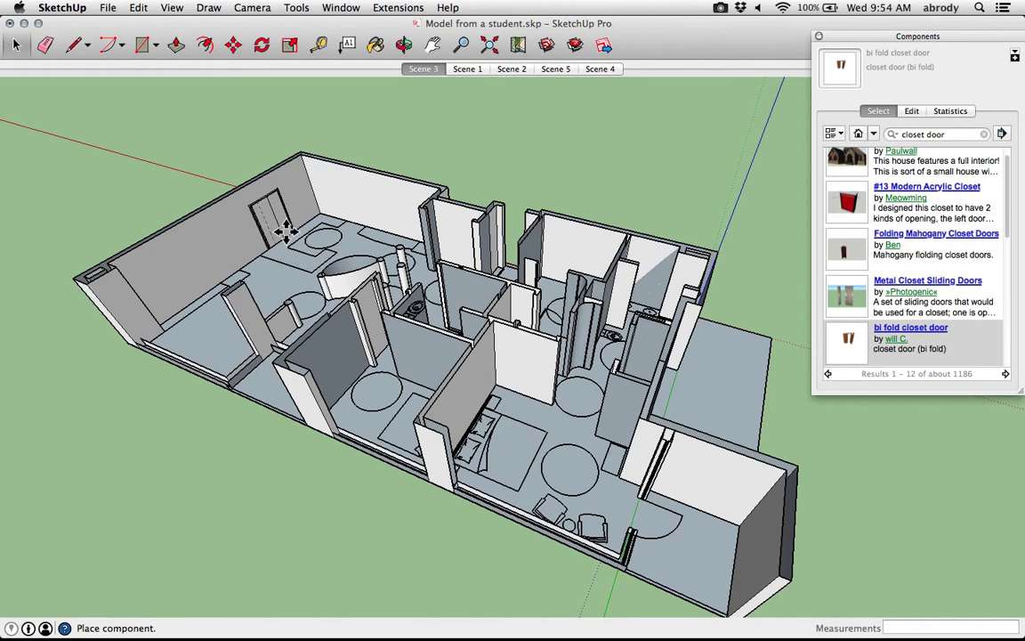
Place the bi fold closet door against the back-left wall and check its position.
click(266, 233)
mouse_move(269, 261)
middle_down()
mouse_move(291, 229)
mouse_move(267, 244)
middle_up()
scroll(242, 252, up, 5)
scroll(238, 254, up, 4)
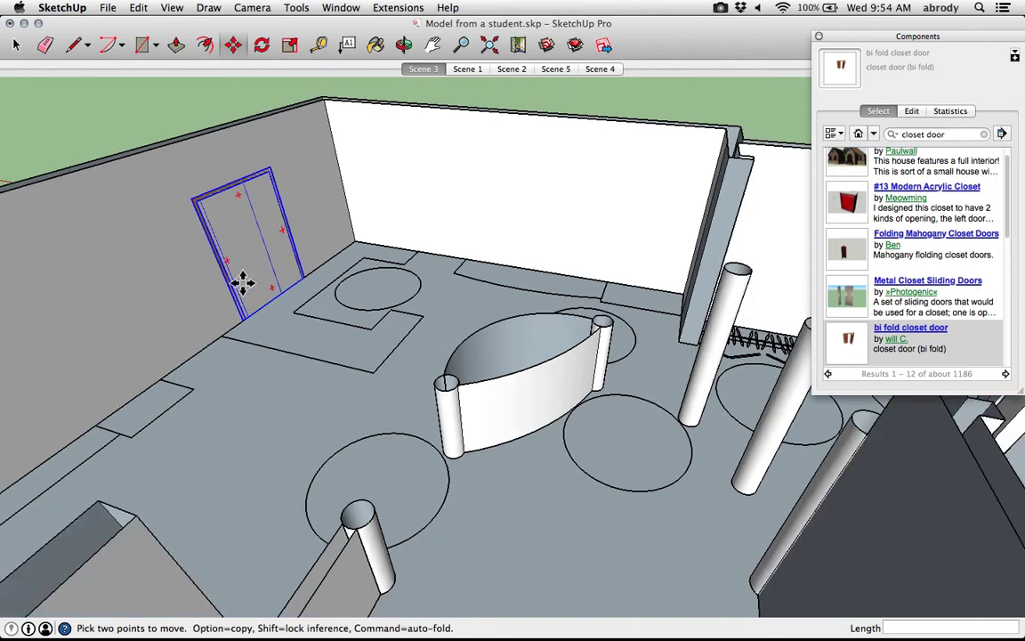
scroll(241, 271, up, 3)
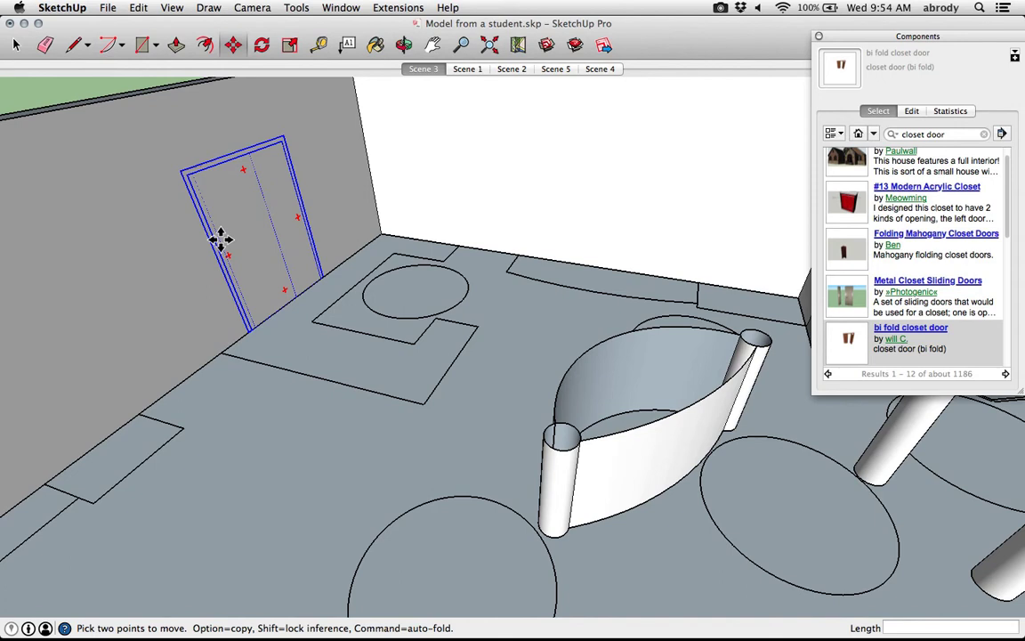
scroll(257, 263, down, 6)
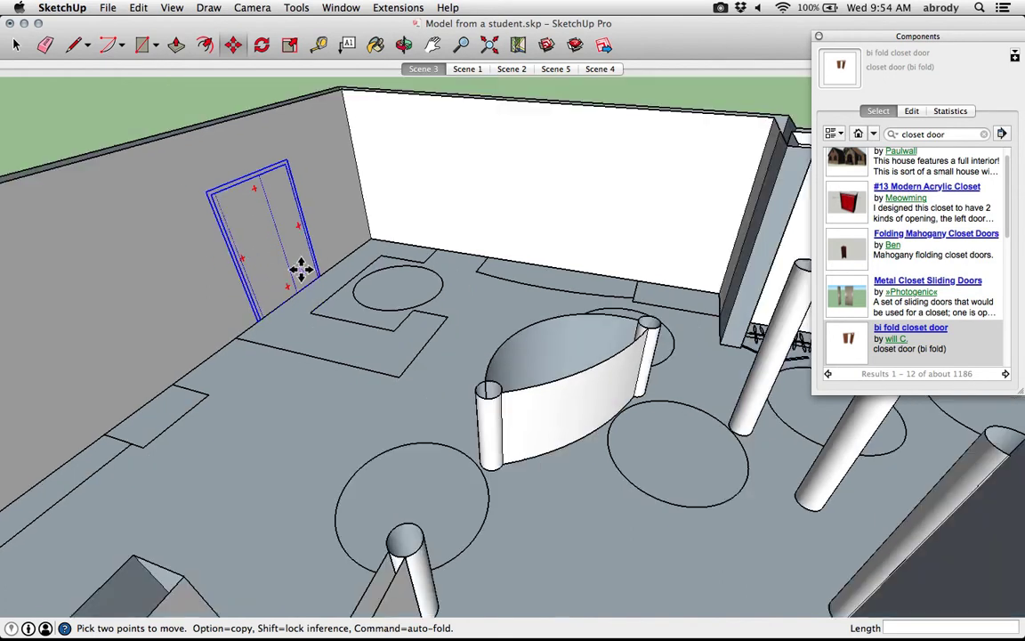
middle_drag(296, 265, 249, 294)
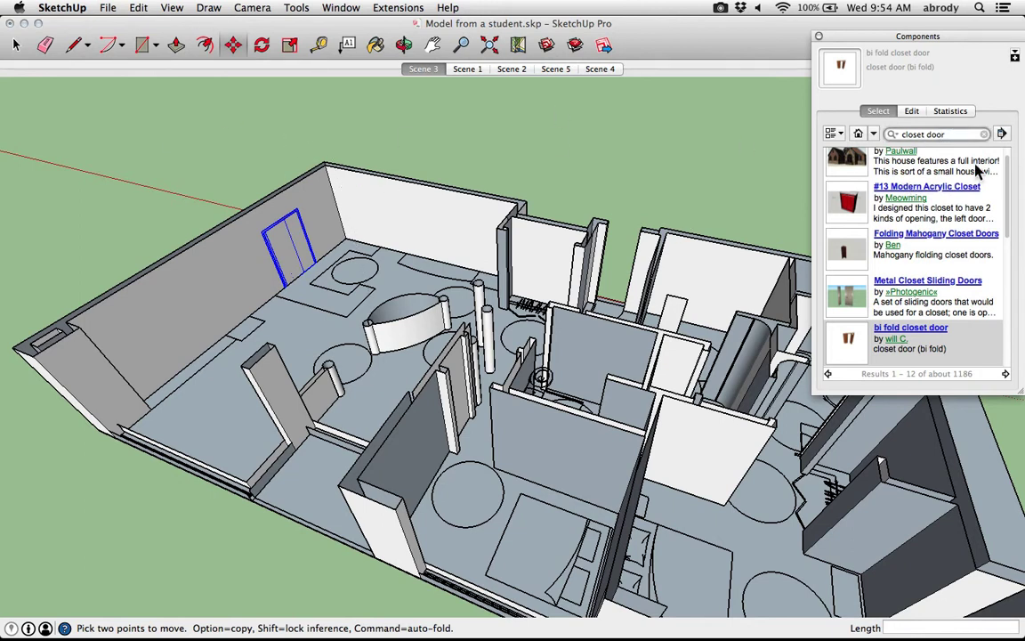
Close the Components panel and select the whole building group.
click(820, 37)
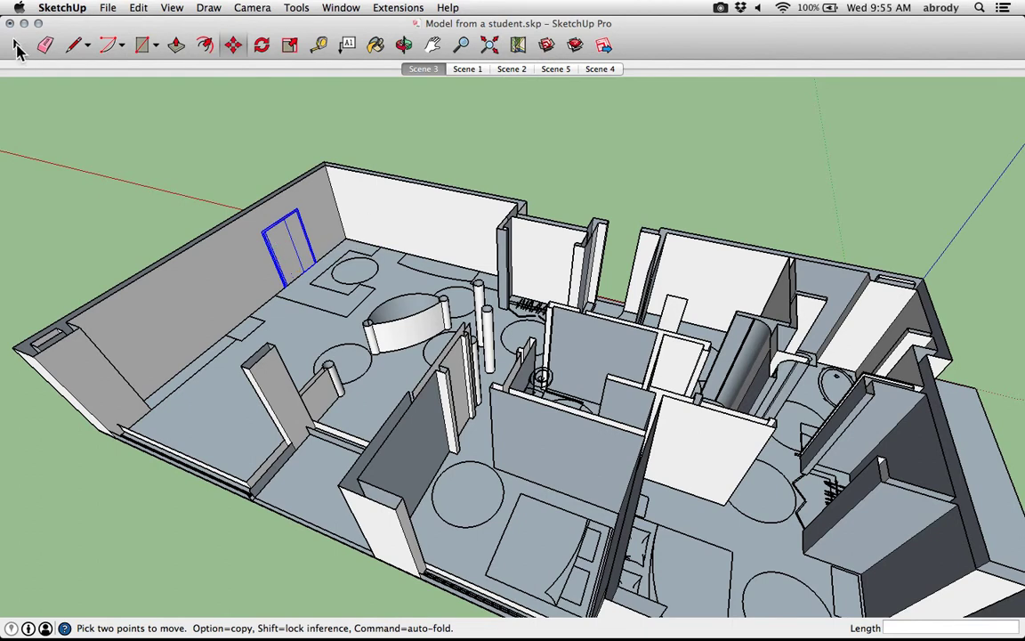
click(16, 45)
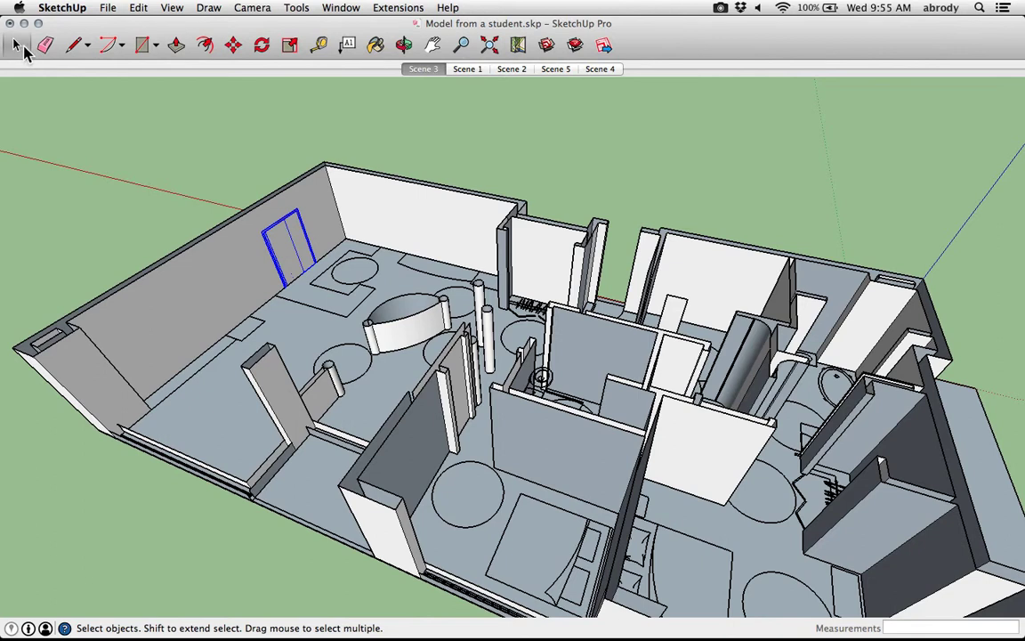
click(334, 201)
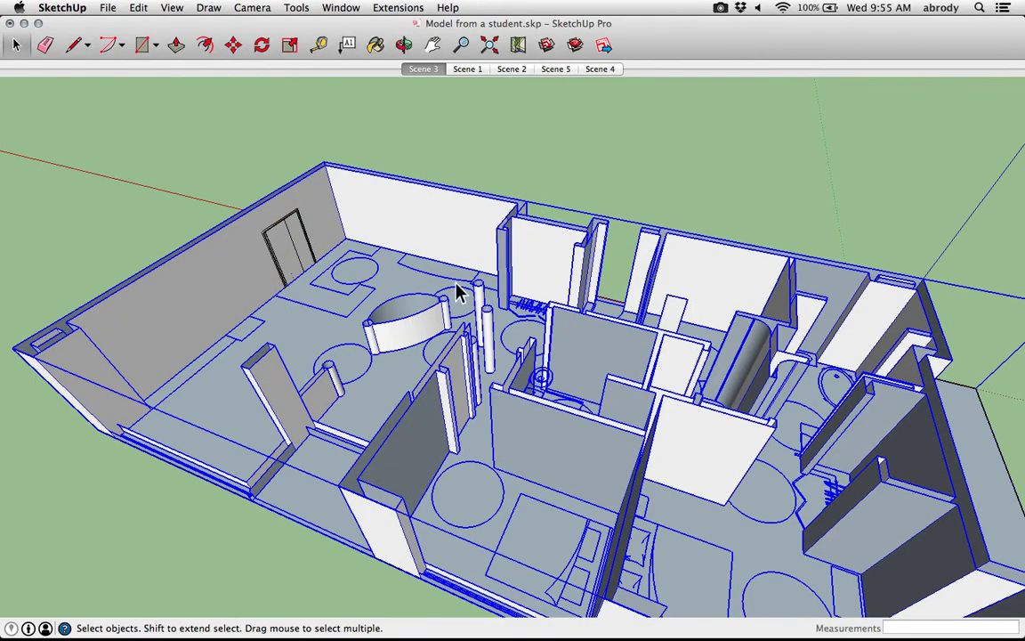
key(o)
drag(488, 298, 284, 332)
key(space)
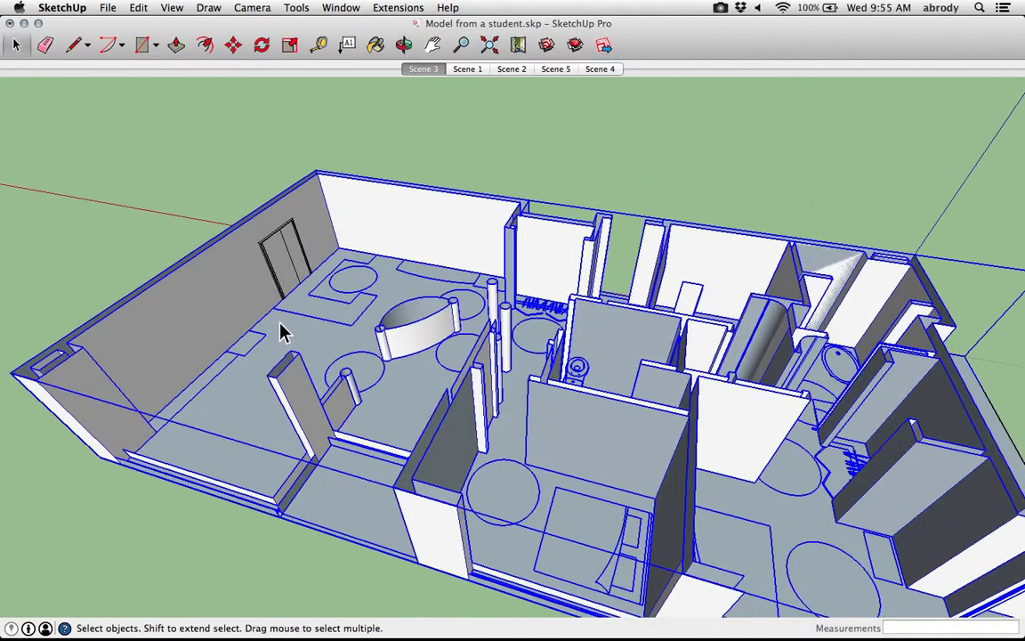
Open the building group for editing and orbit to a low side view of the walls.
double_click(328, 234)
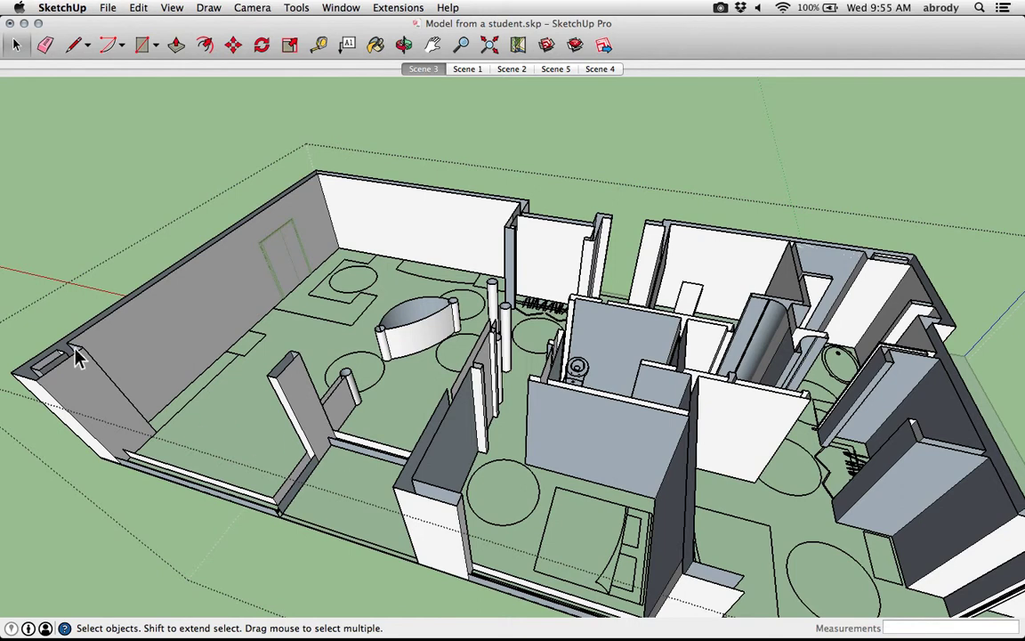
key(o)
drag(412, 245, 547, 254)
middle_drag(549, 253, 339, 328)
scroll(285, 357, up, 5)
scroll(374, 263, up, 3)
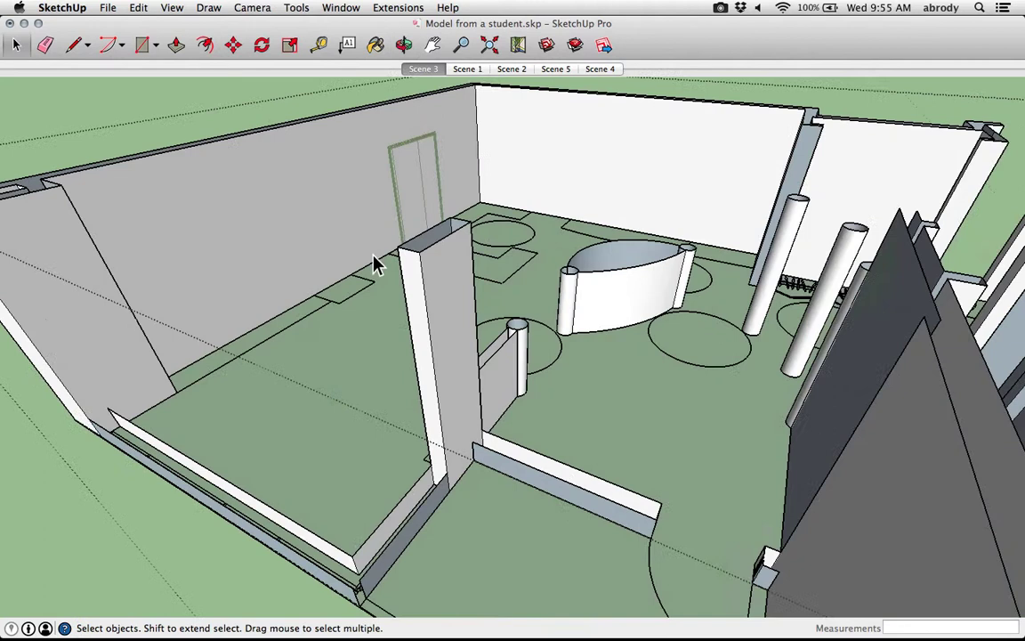
scroll(374, 262, up, 2)
Zoom in on the left room's wall and select that wall face with its edges.
middle_drag(380, 263, 385, 312)
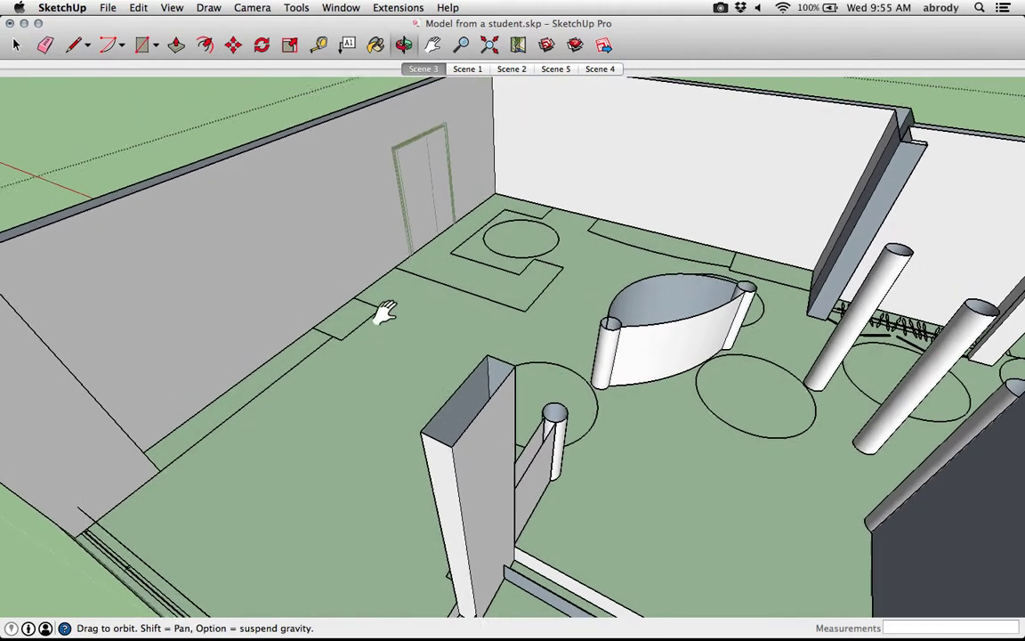
scroll(414, 361, down, 4)
scroll(400, 357, up, 3)
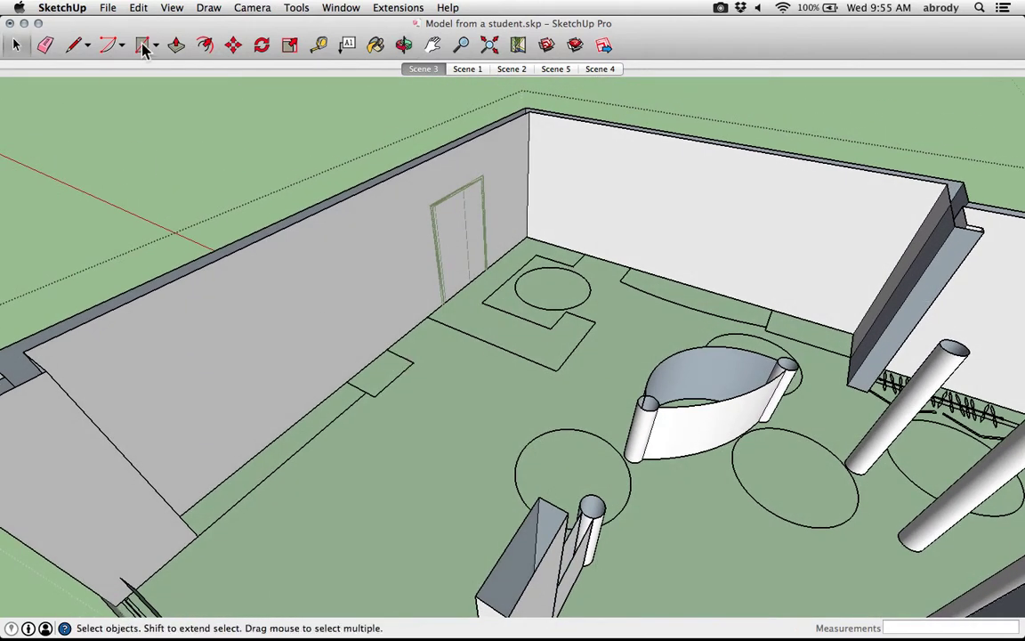
click(298, 265)
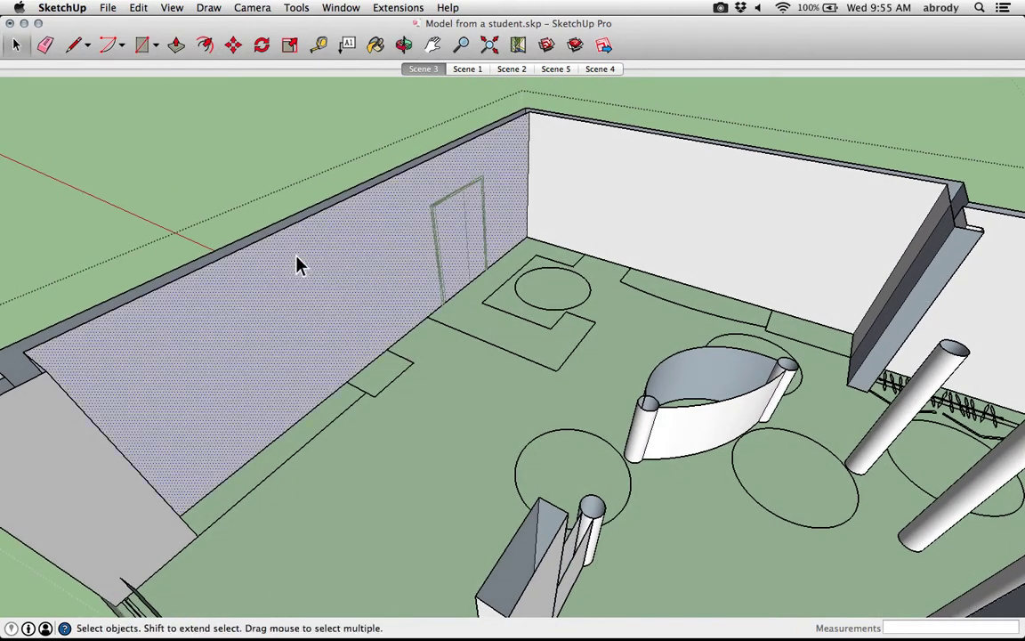
double_click(375, 254)
Draw a window-sized rectangle on the wall face left of the closet door.
click(144, 49)
click(303, 256)
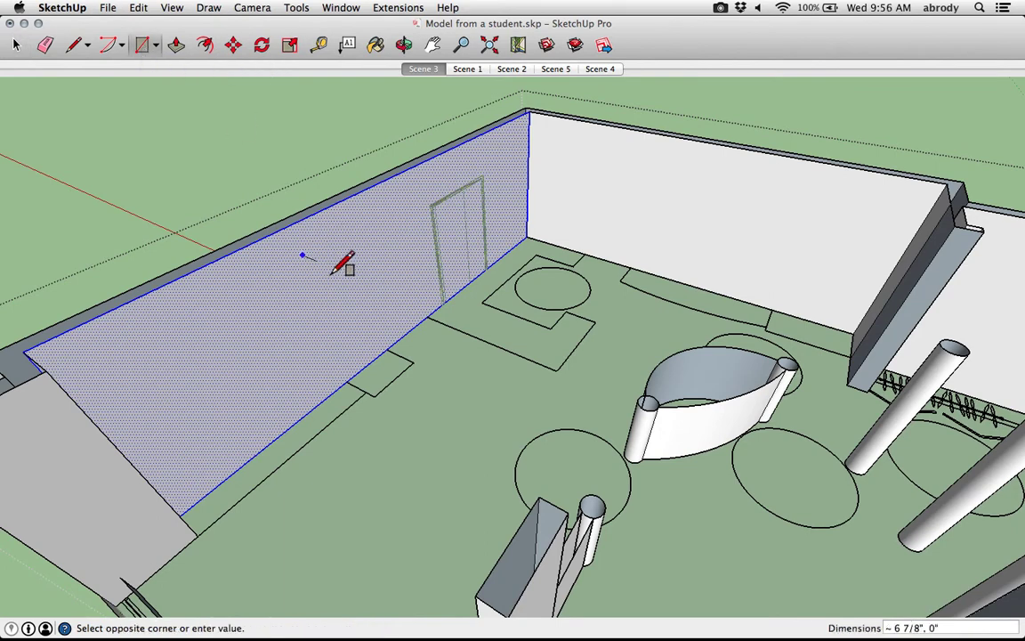
click(404, 315)
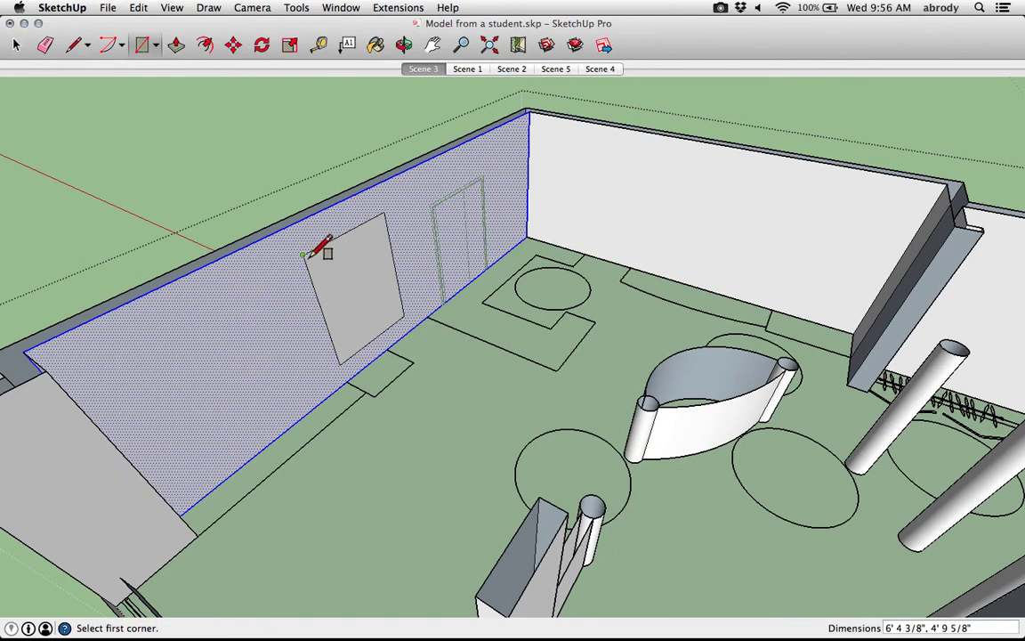
scroll(297, 224, up, 2)
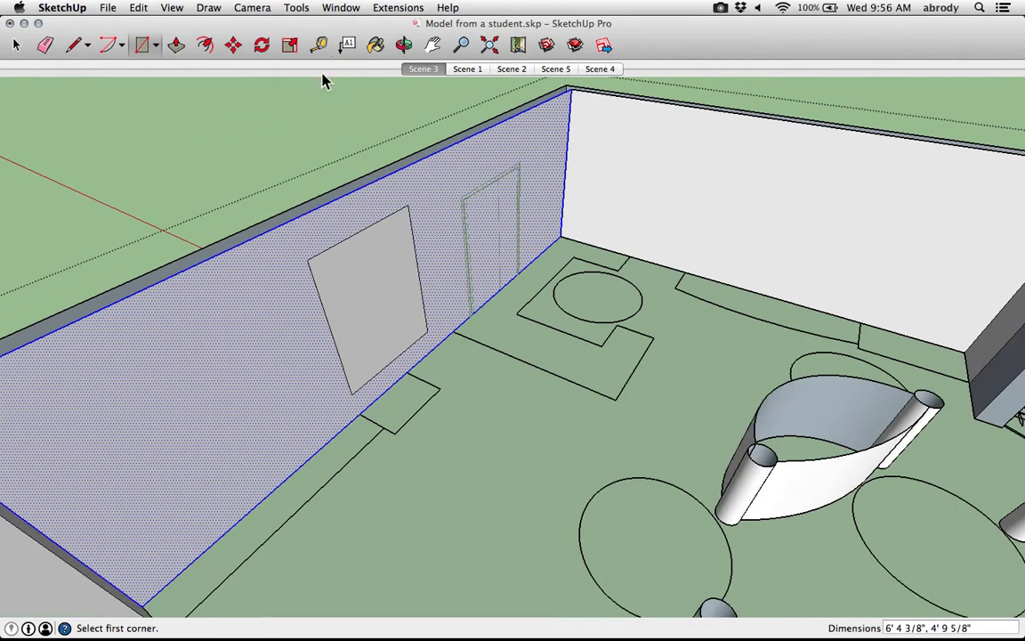
click(176, 45)
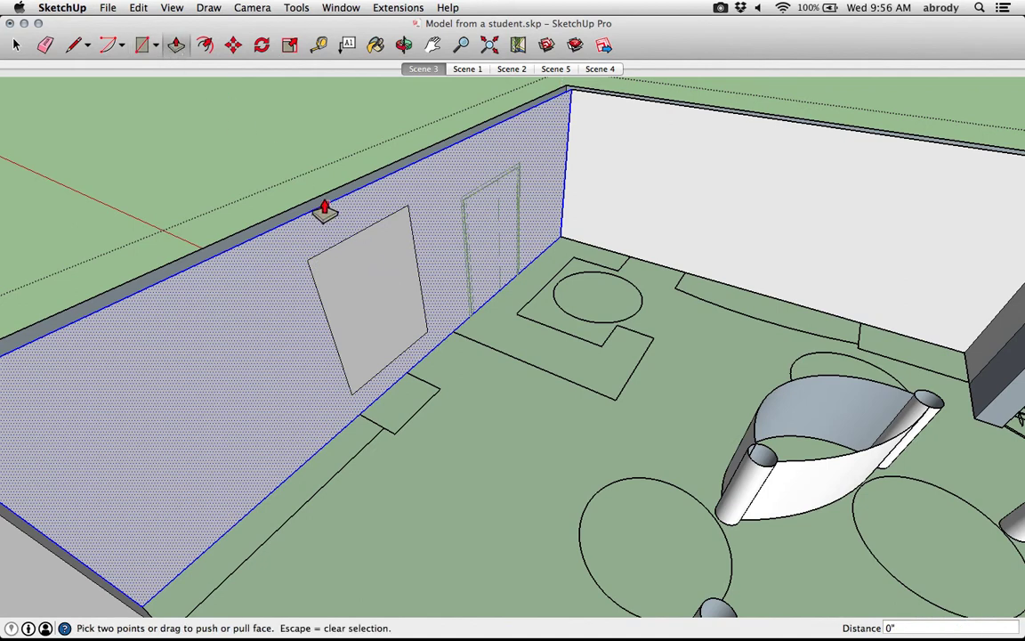
Push the rectangle 8" through the wall to cut the window opening, then inspect it.
click(16, 46)
click(360, 293)
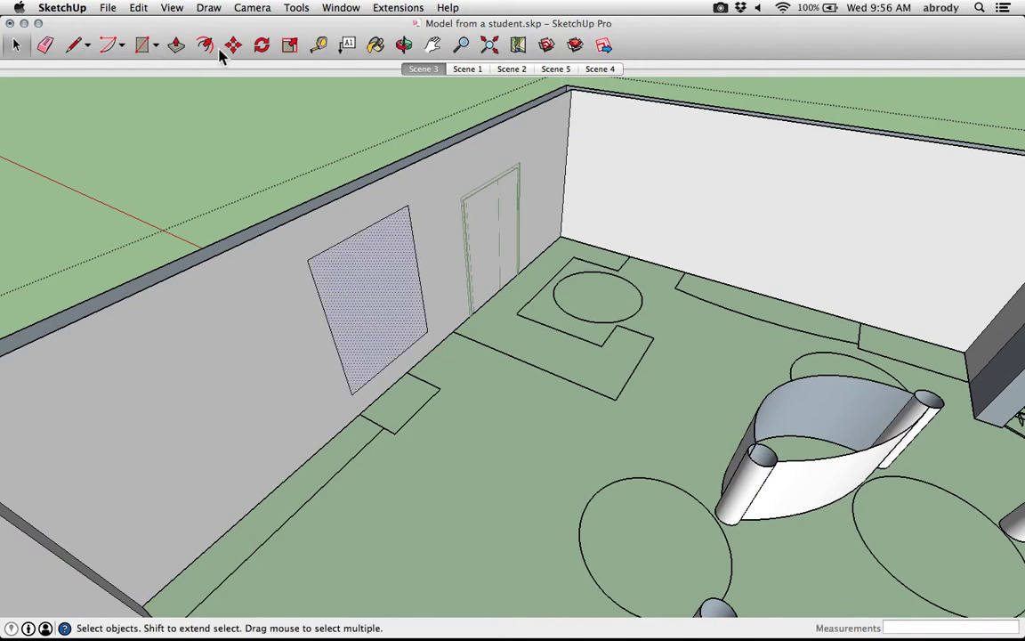
click(177, 46)
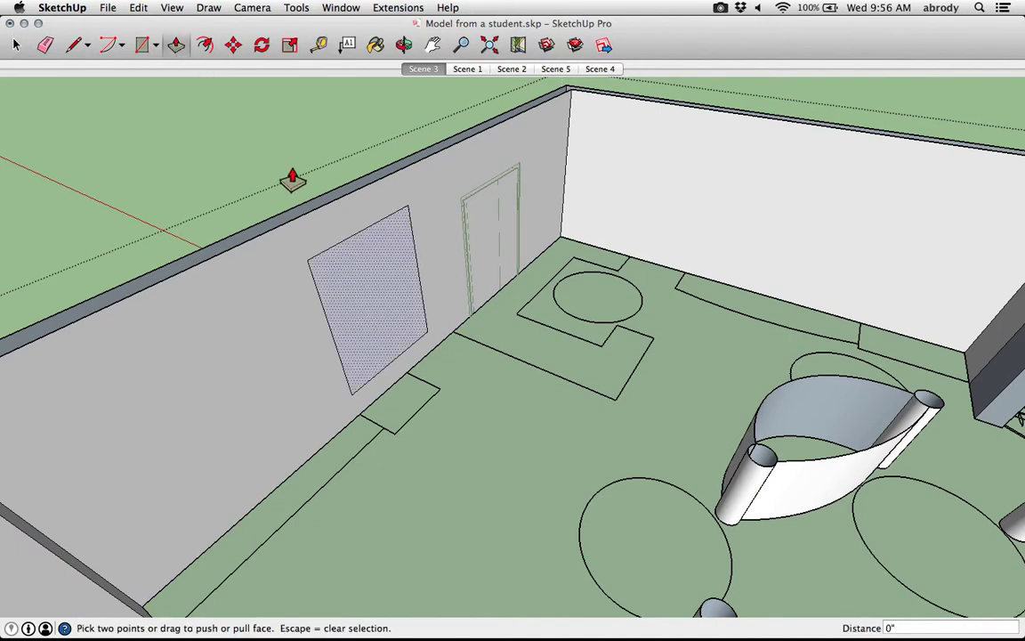
click(370, 274)
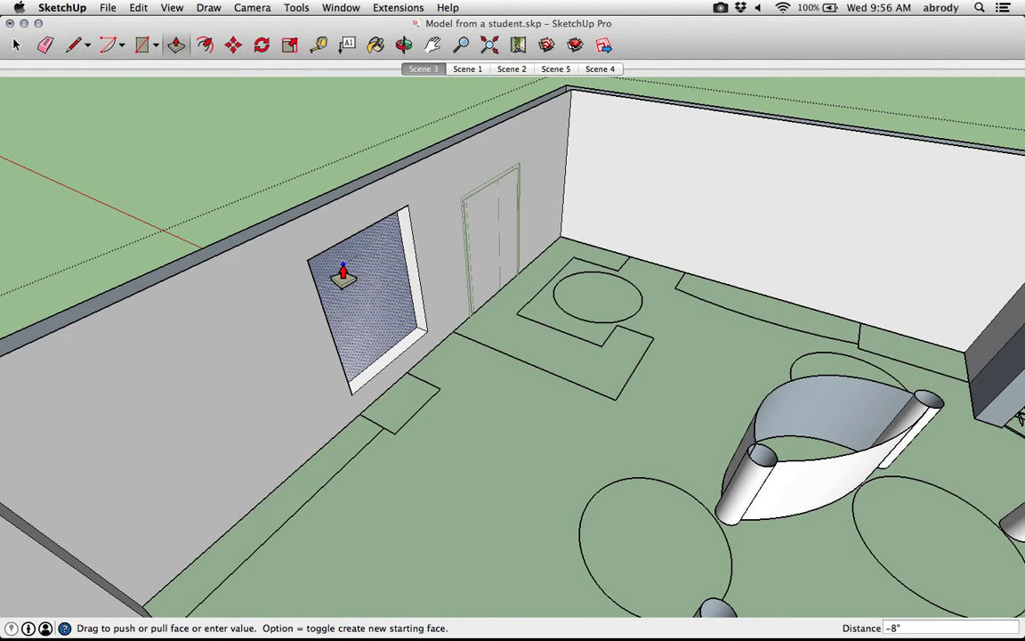
click(343, 276)
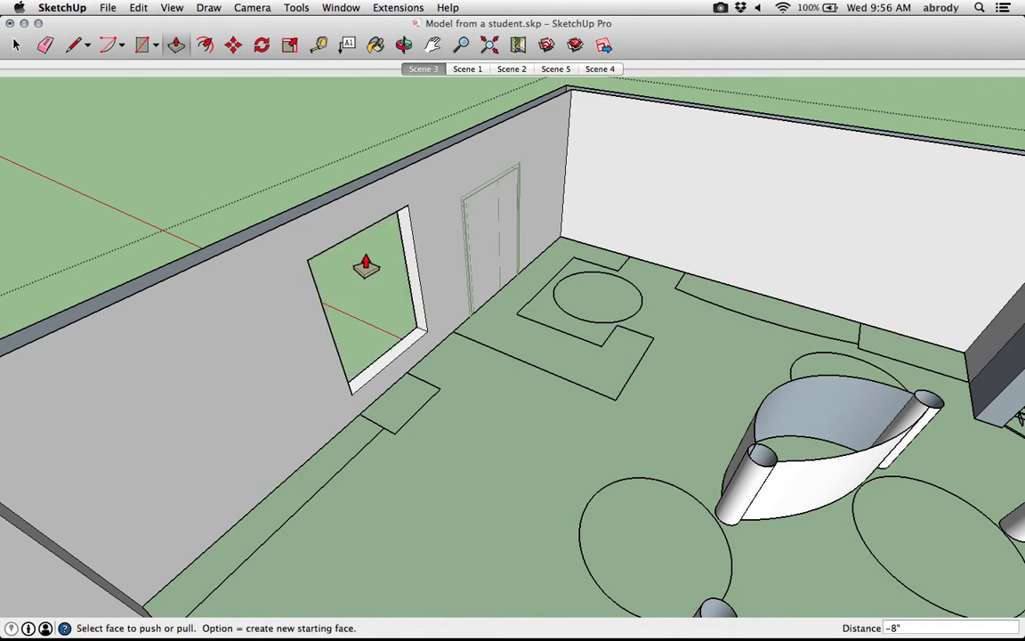
middle_drag(360, 265, 572, 222)
middle_drag(456, 238, 540, 356)
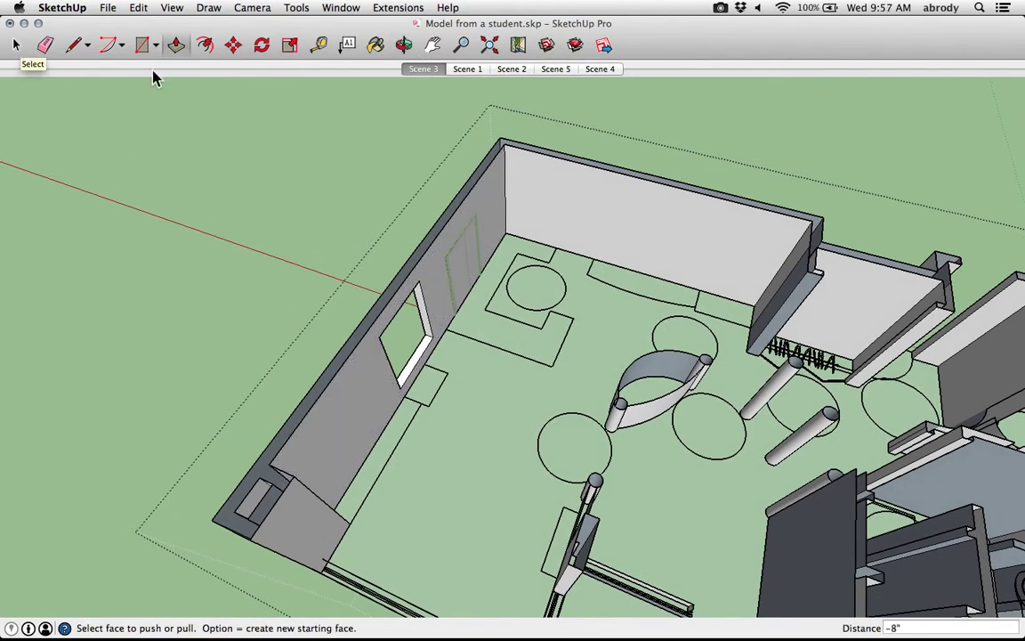
Close the group with Edit > Close Group/Component and orbit out over the whole model.
key(space)
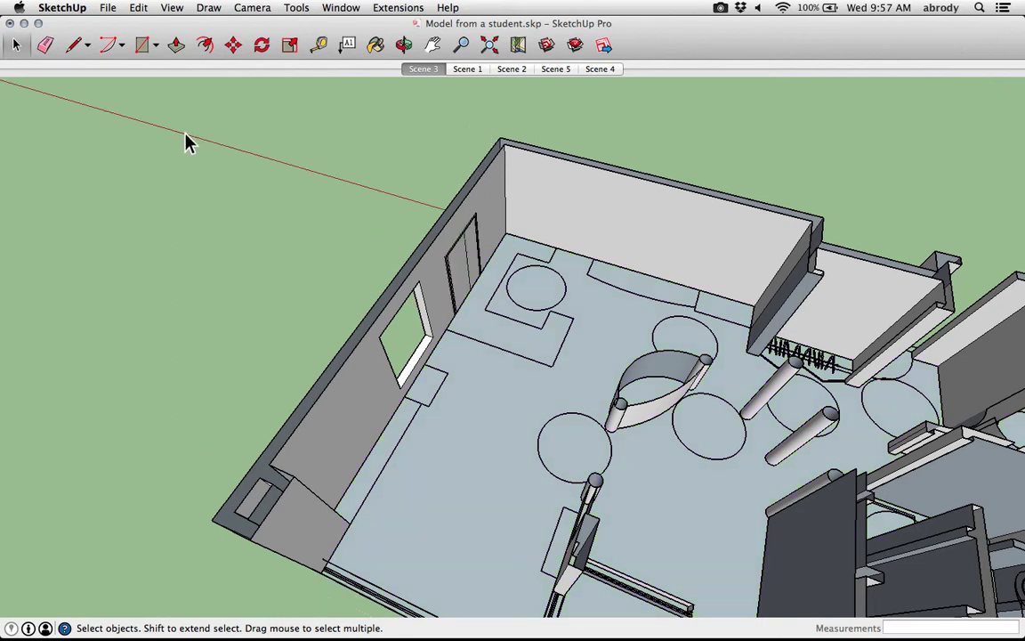
middle_drag(183, 142, 416, 195)
scroll(469, 275, up, 5)
double_click(399, 234)
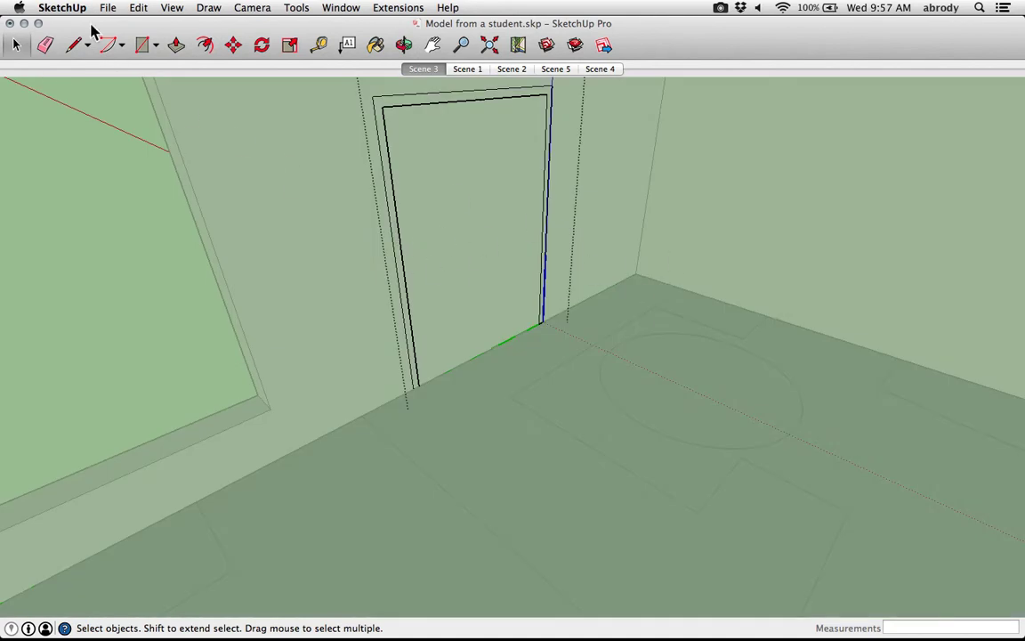
click(138, 8)
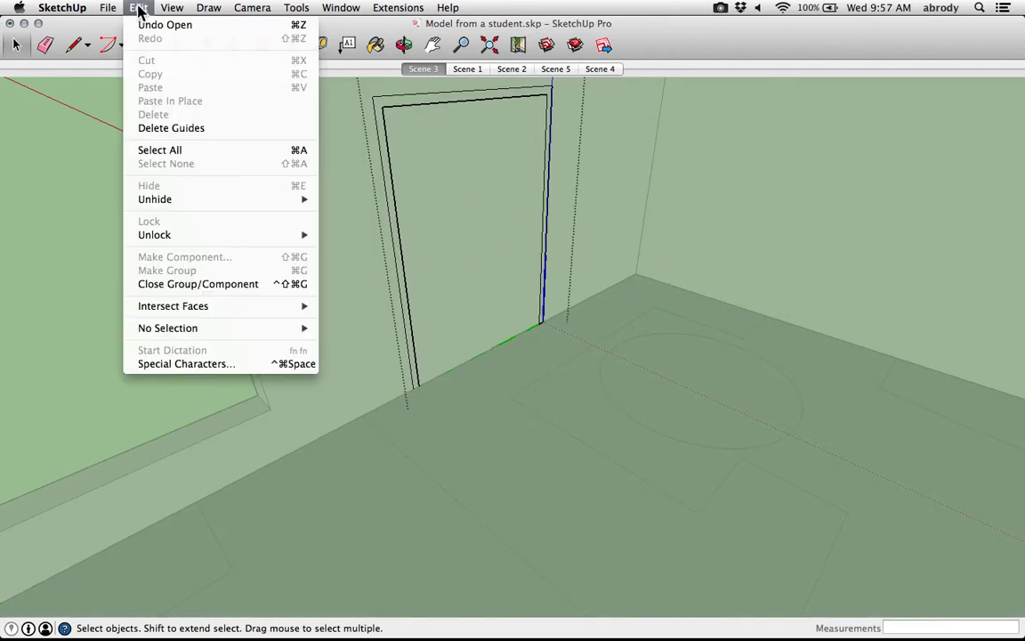
click(199, 285)
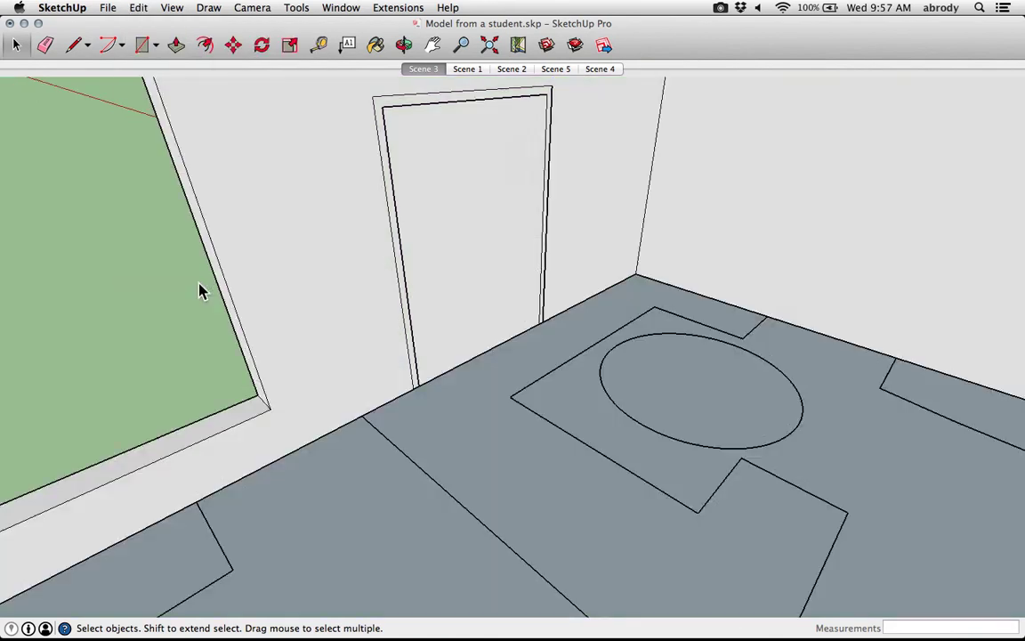
middle_drag(152, 307, 365, 301)
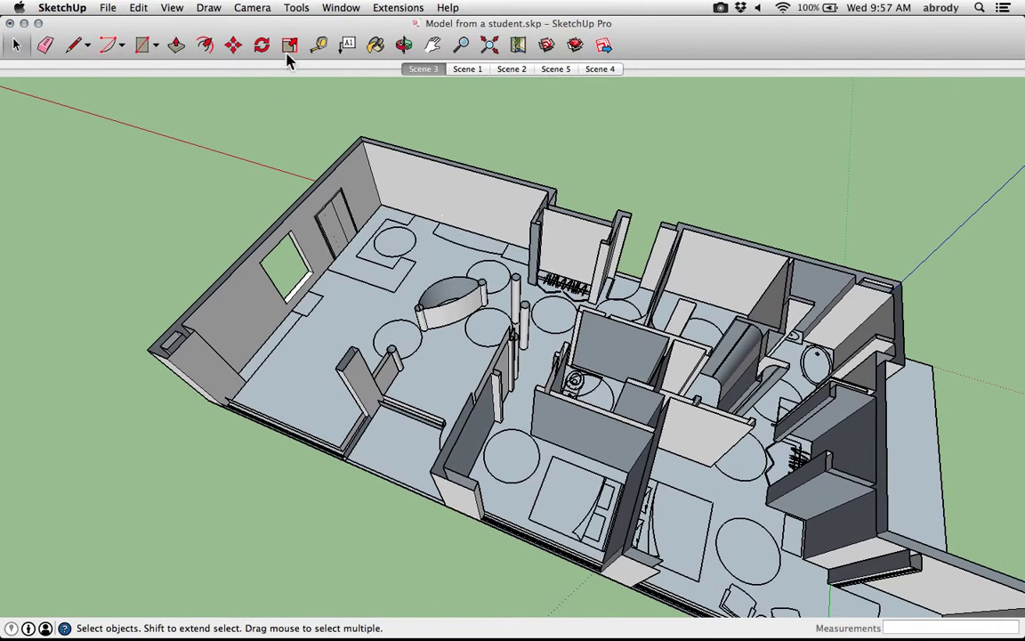
Preview Scenes 1, 2 and 5, ending on the Scene 3 aerial view.
click(469, 69)
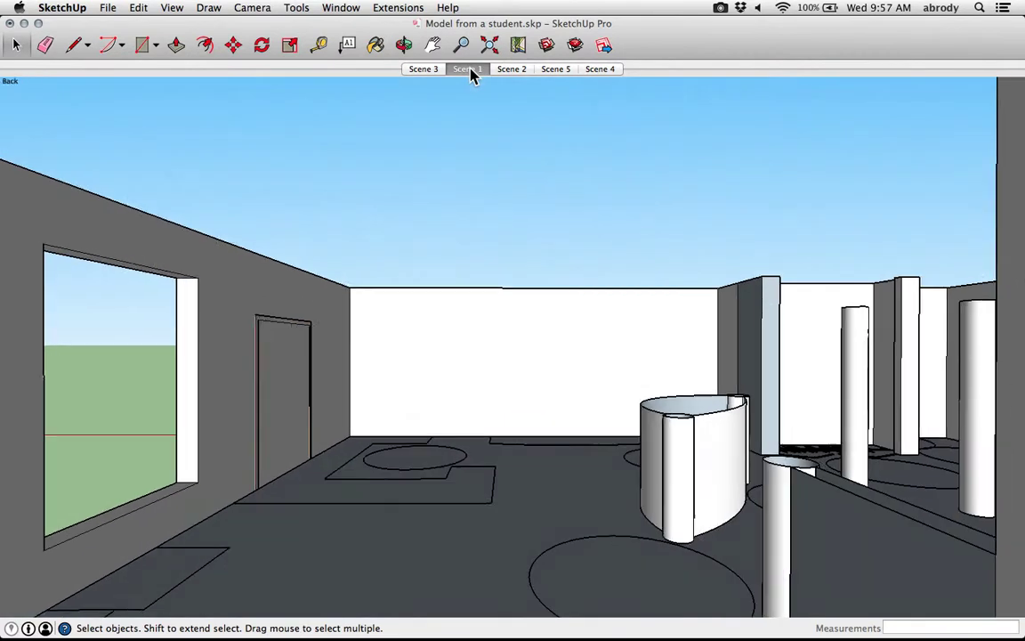
click(517, 71)
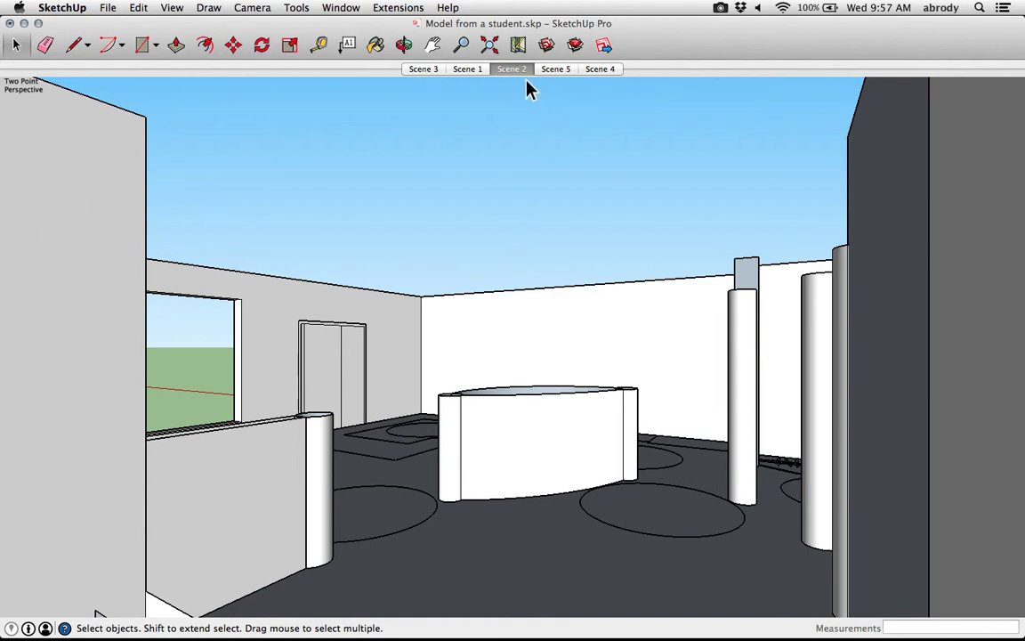
click(553, 71)
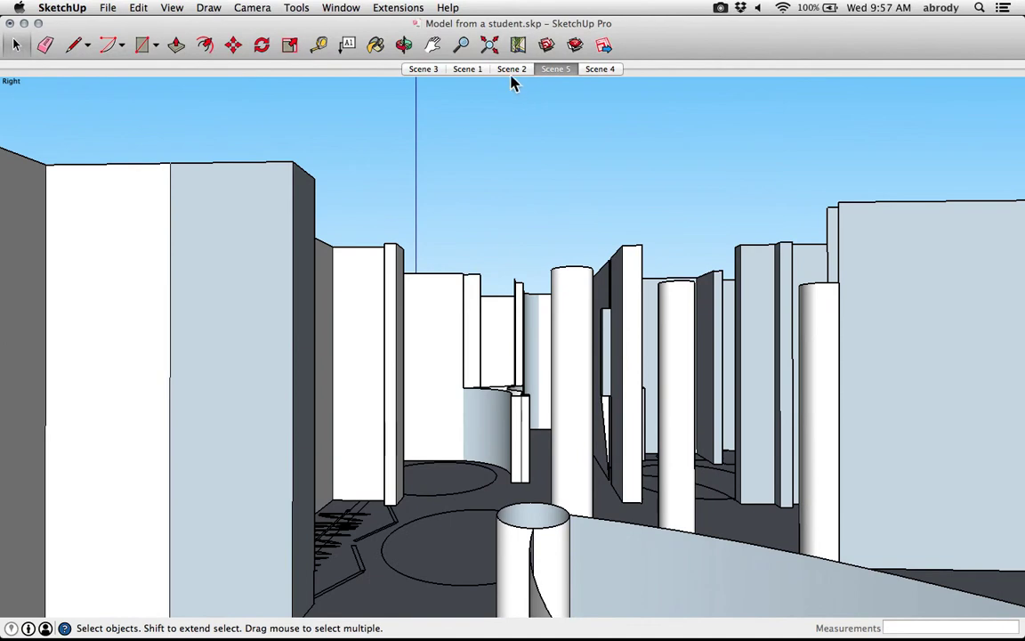
click(423, 71)
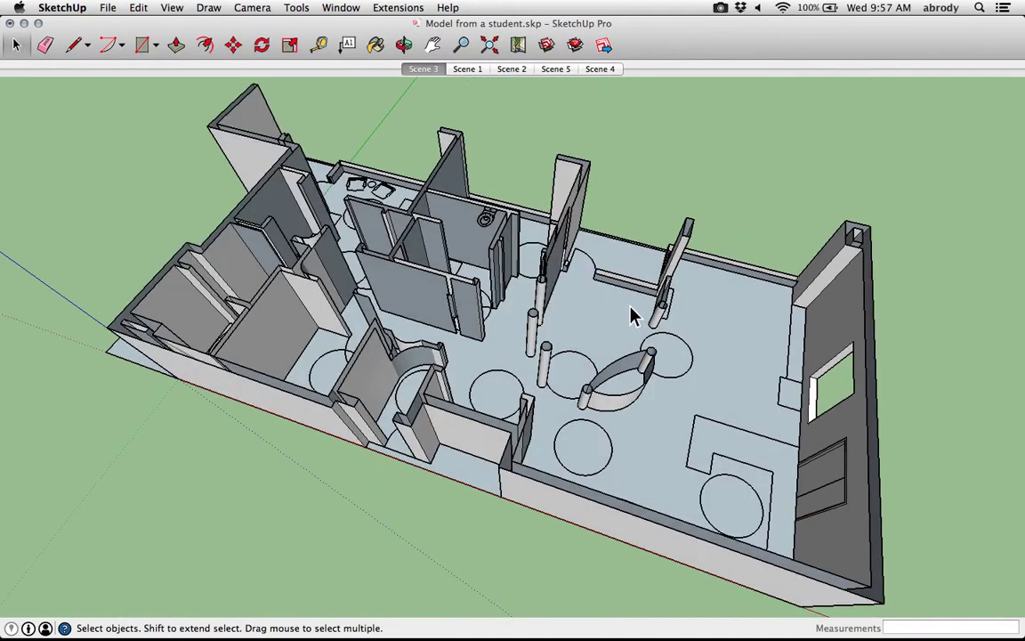
Rename Scene 3 to 'Overview' in the Scene Manager, then close the Scenes panel.
right_click(422, 75)
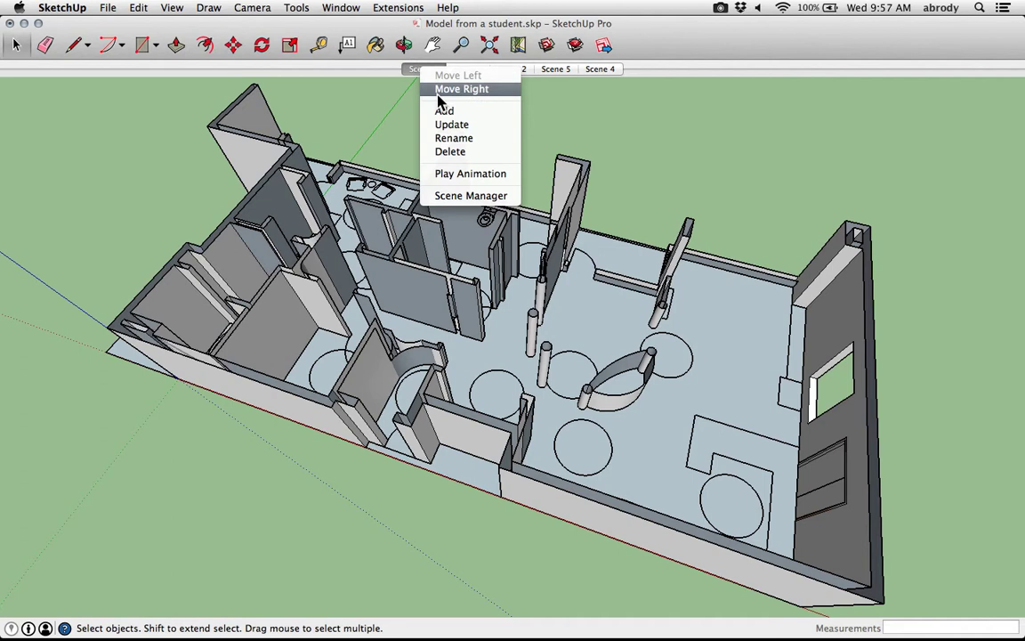
click(464, 196)
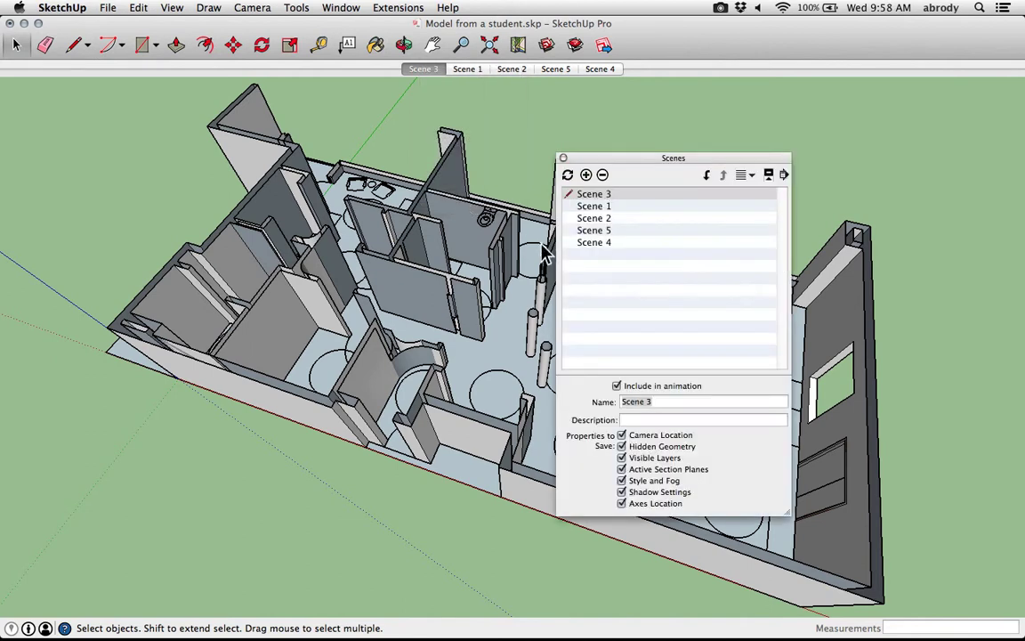
click(596, 205)
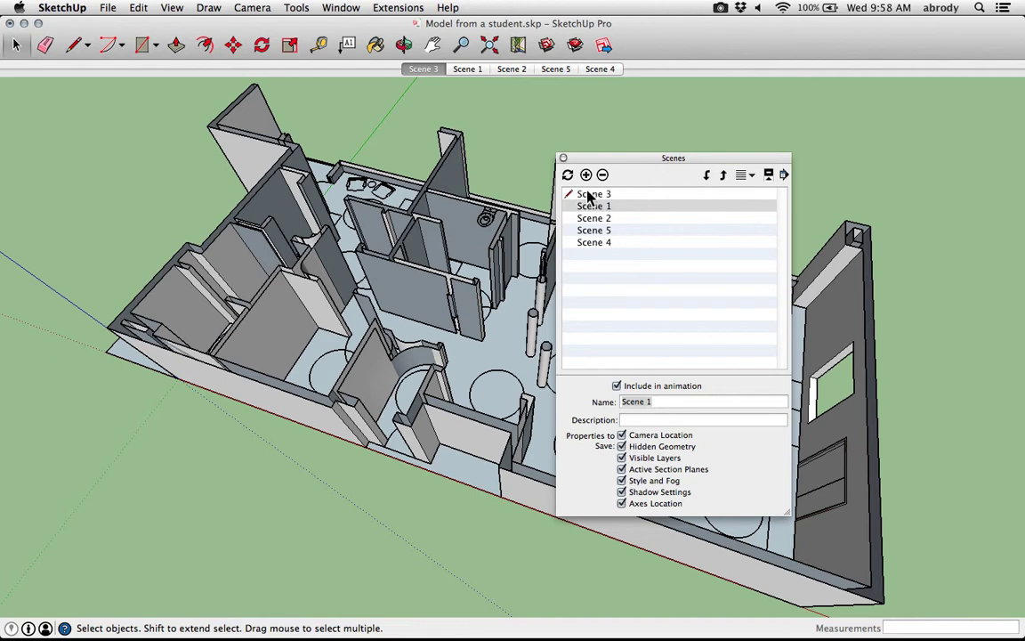
click(601, 196)
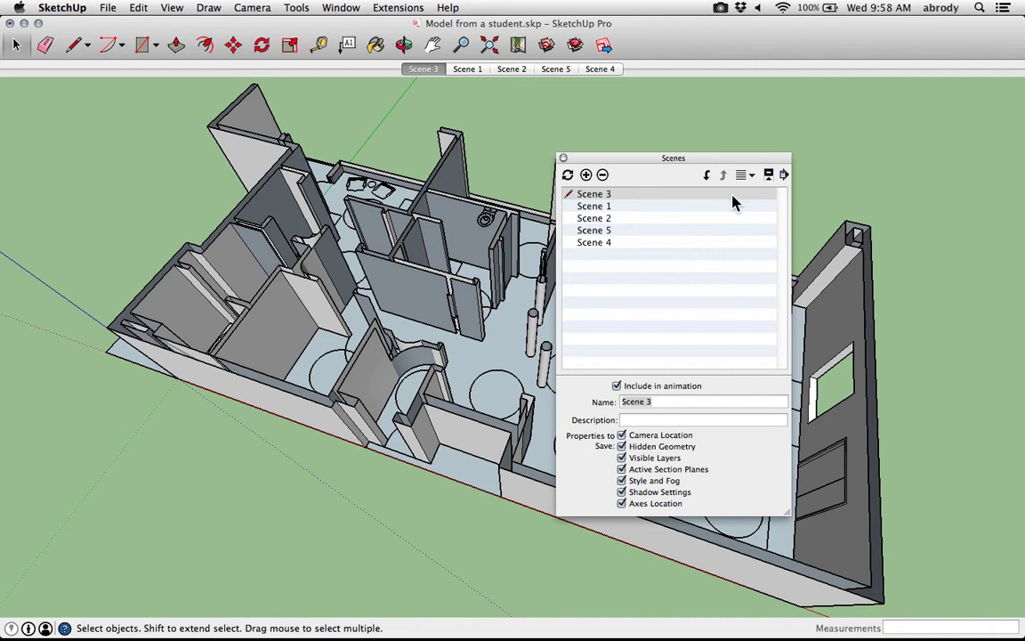
click(668, 405)
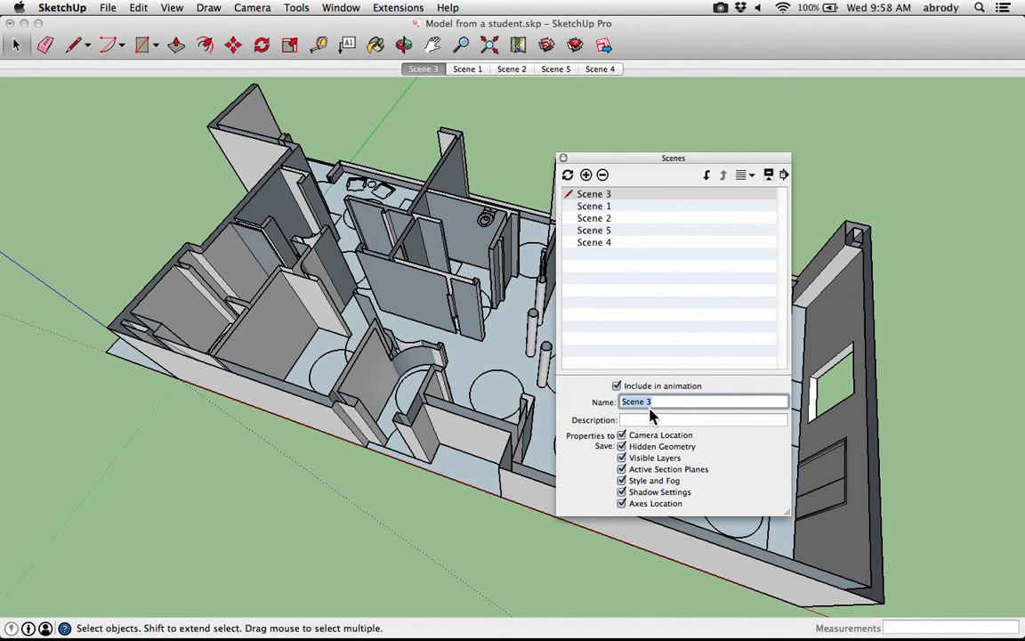
text(Overview)
key(Return)
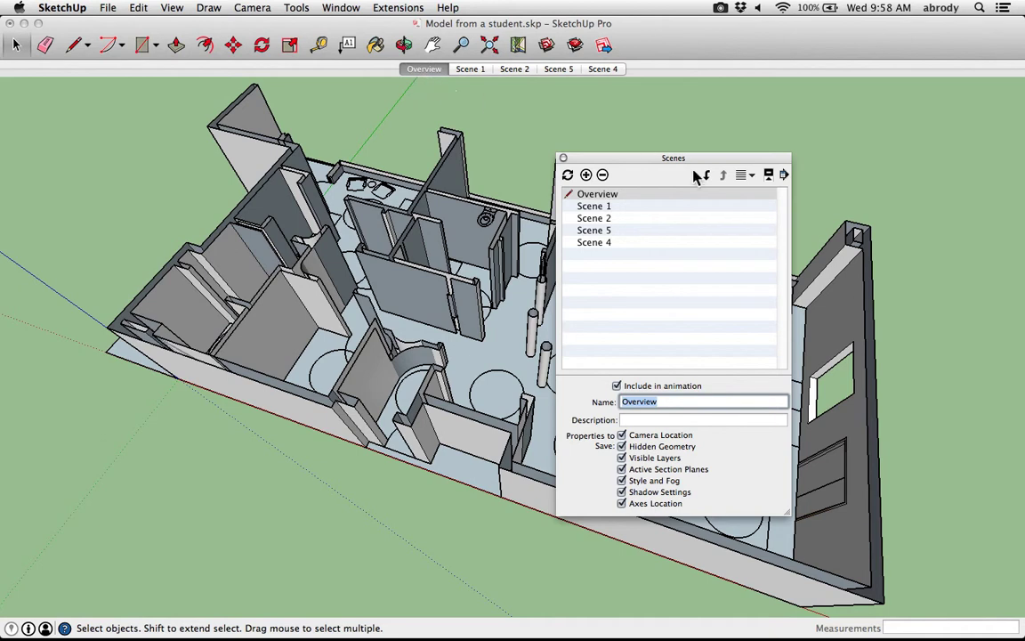
click(564, 157)
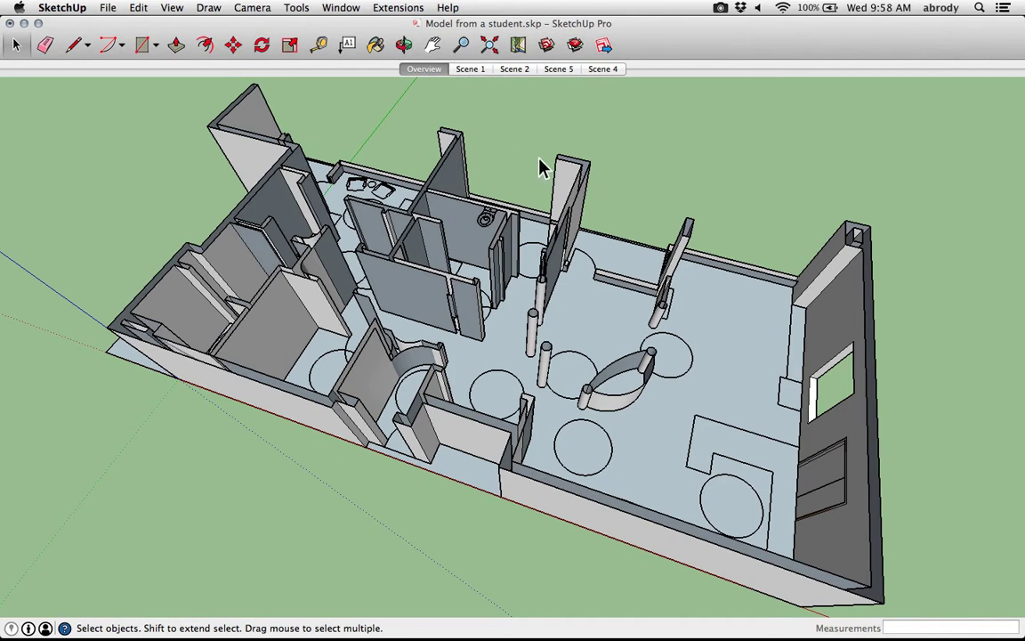
Switch to the Scene 1 interior view and open the File menu.
click(470, 69)
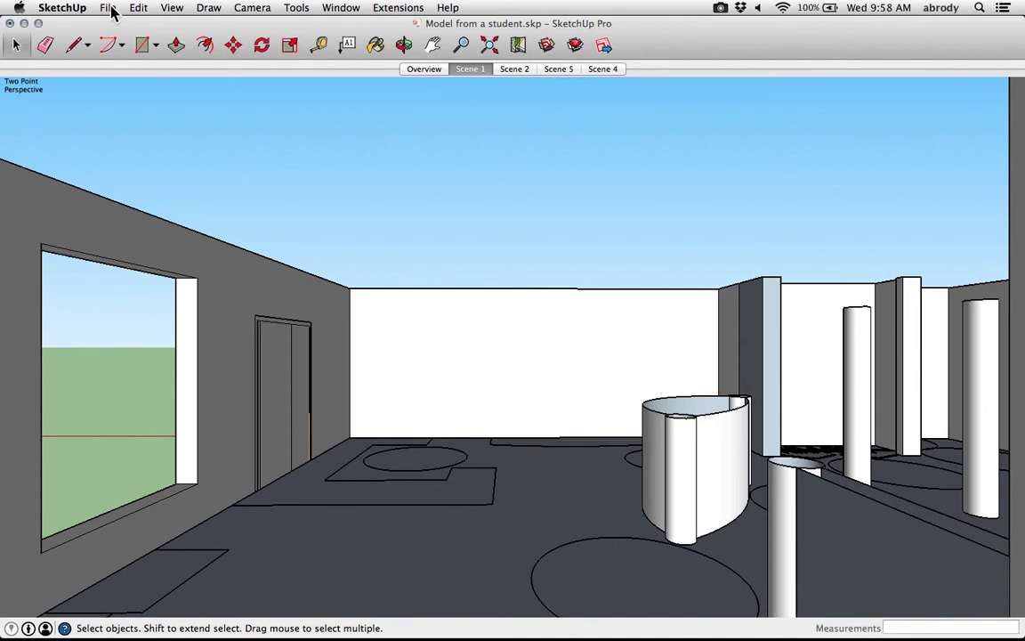
click(98, 11)
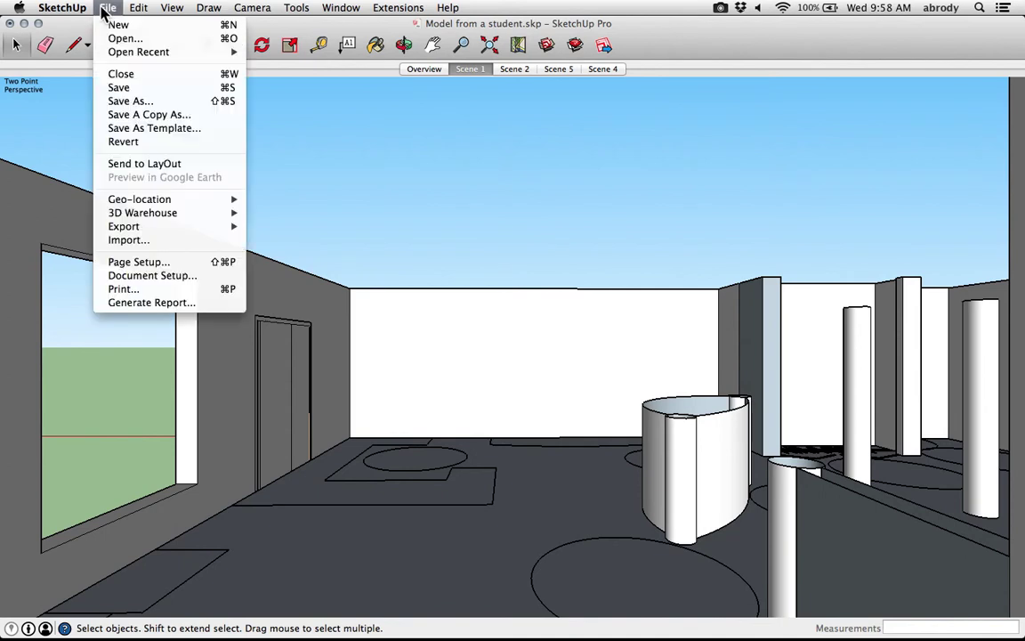
From Page Setup's Paper Size list, open Manage Custom Sizes.
click(161, 267)
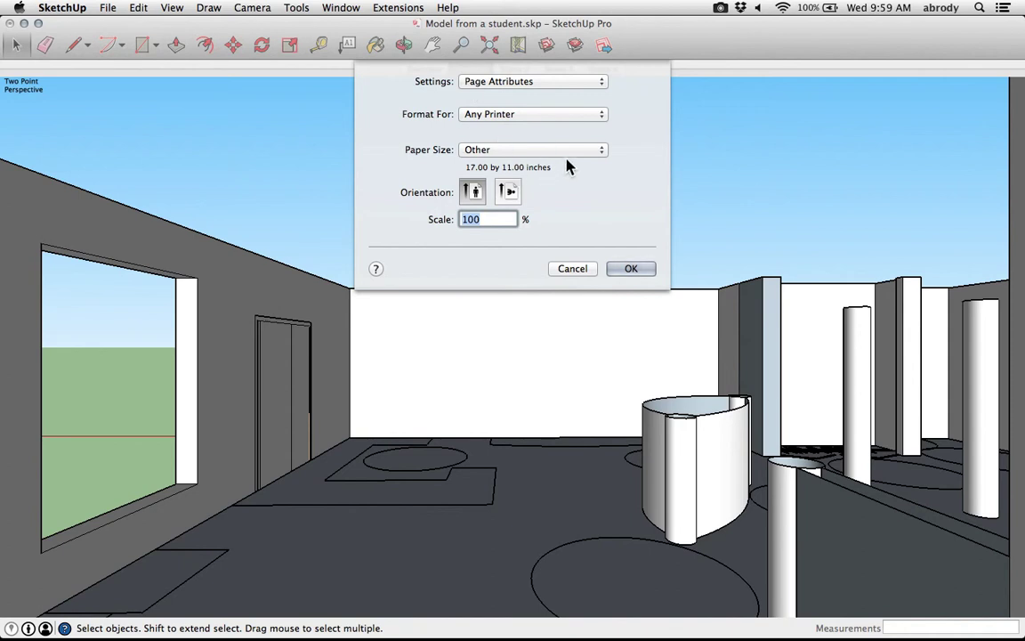
click(544, 153)
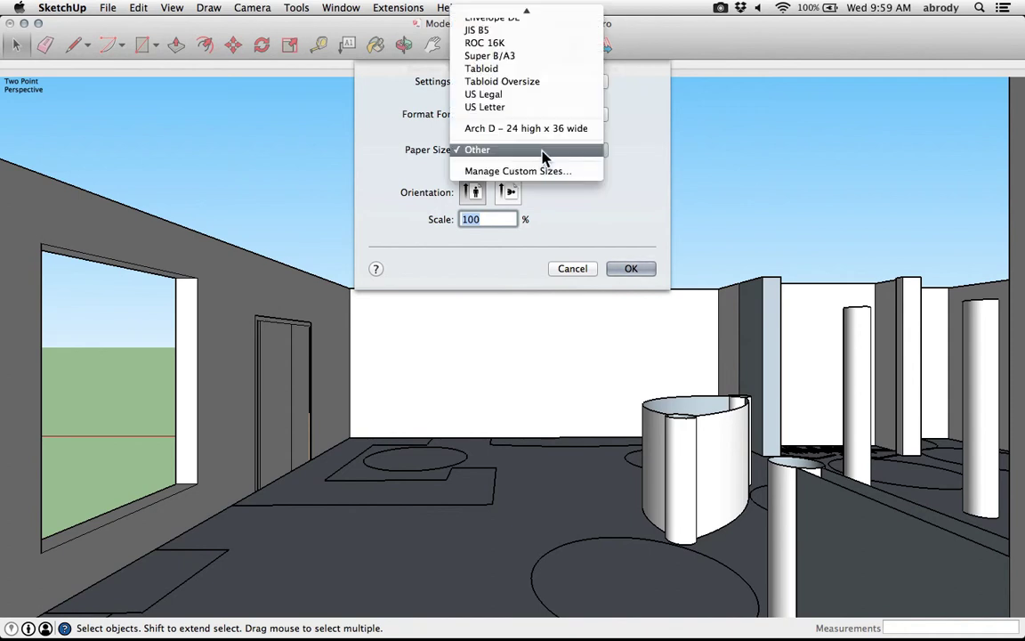
mouse_move(524, 12)
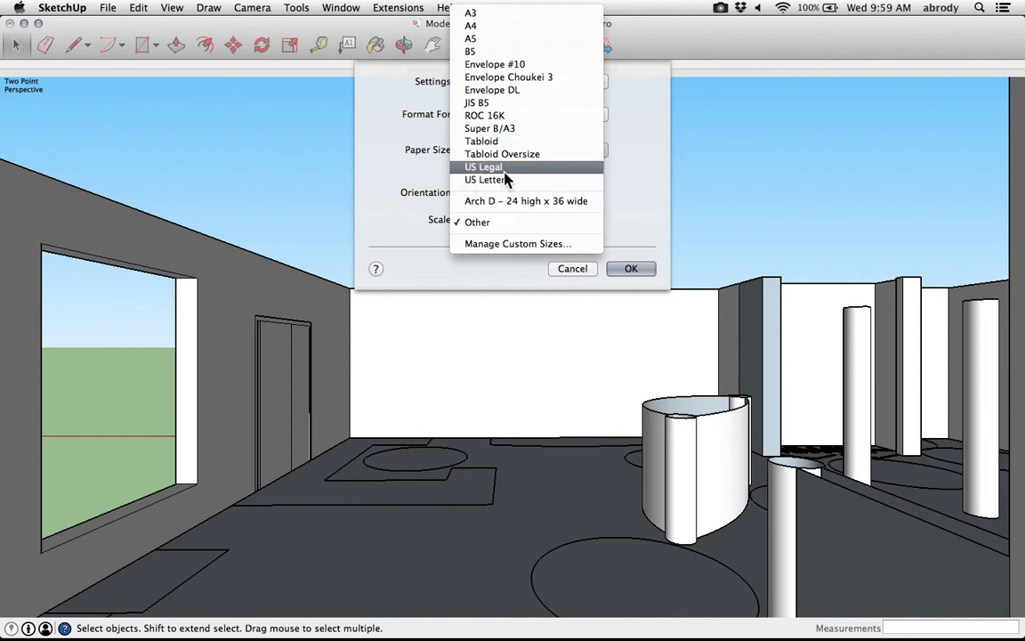
click(517, 245)
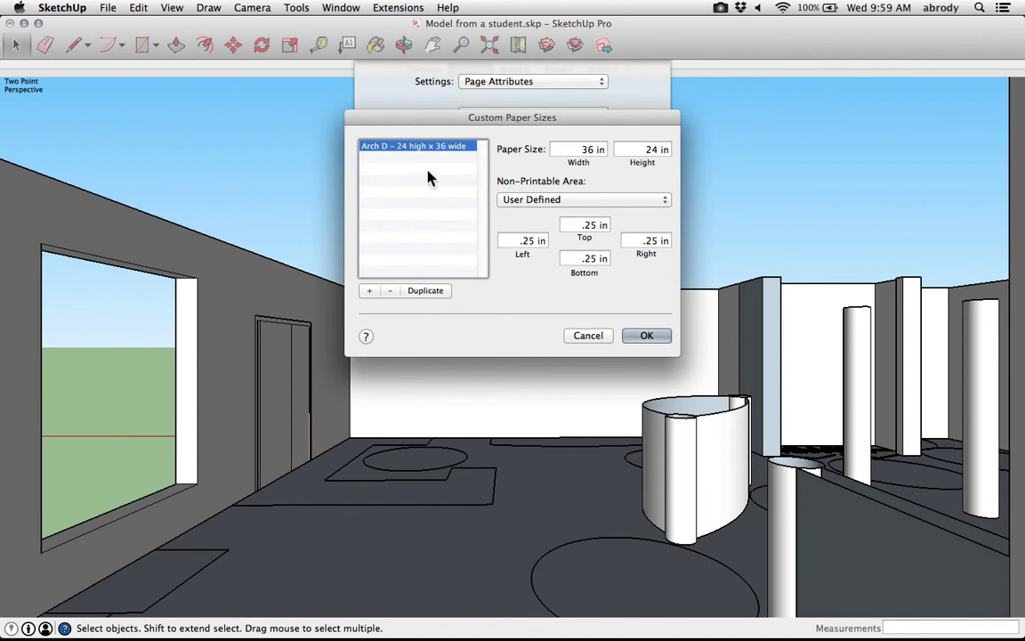
Add a new custom paper size and rename it 11x17.
click(370, 292)
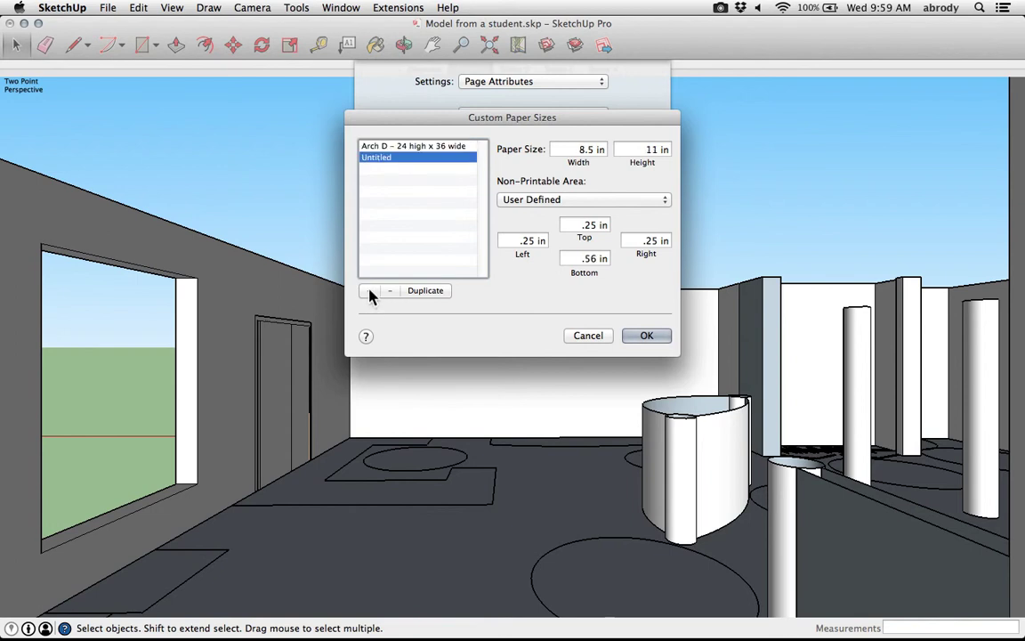
double_click(374, 159)
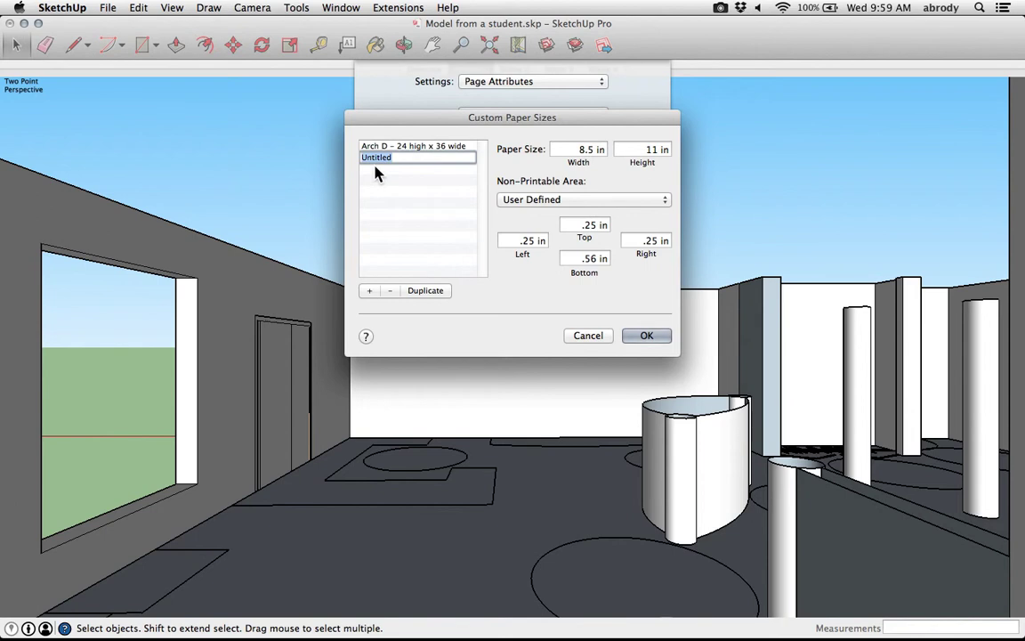
text(11x17)
click(405, 182)
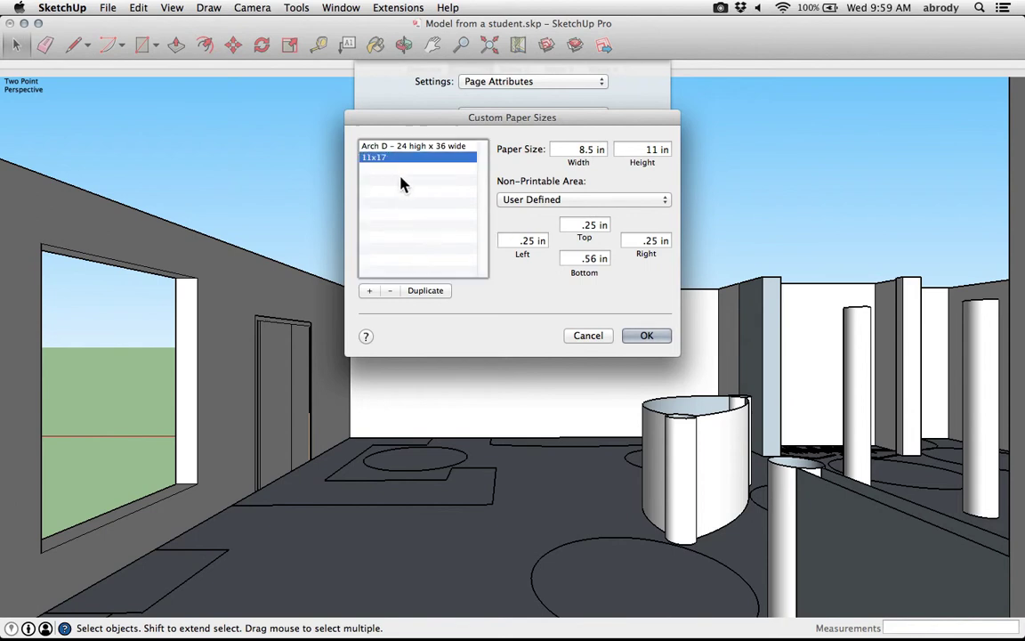
Set the 11x17 size to 17 in width with a .25 in bottom margin, and save.
click(577, 148)
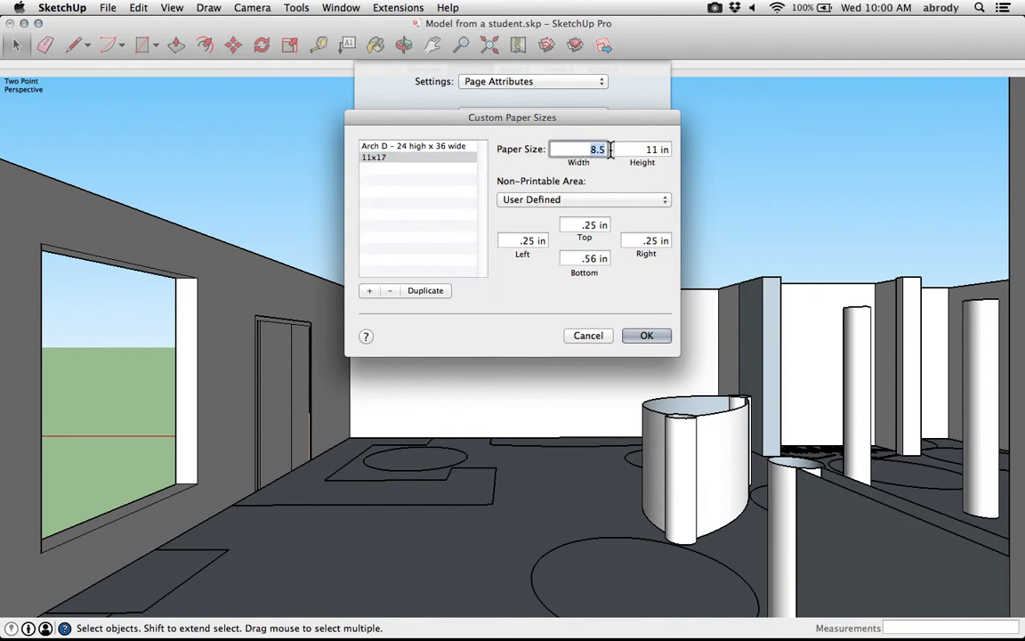
text(17)
key(Tab)
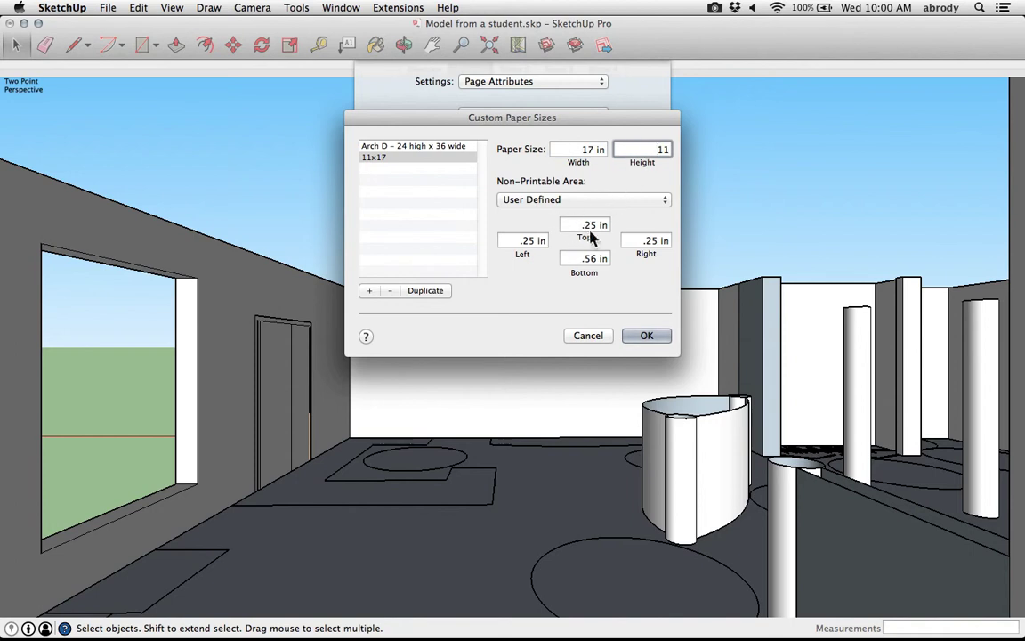
click(595, 258)
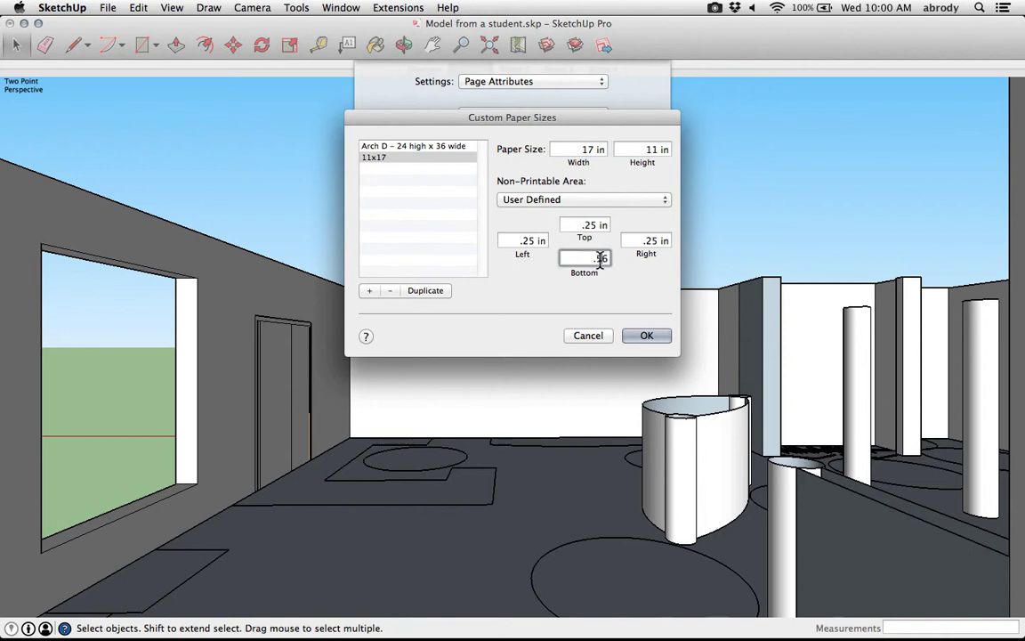
key(BackSpace)
key(BackSpace)
key(BackSpace)
text(.25)
click(603, 225)
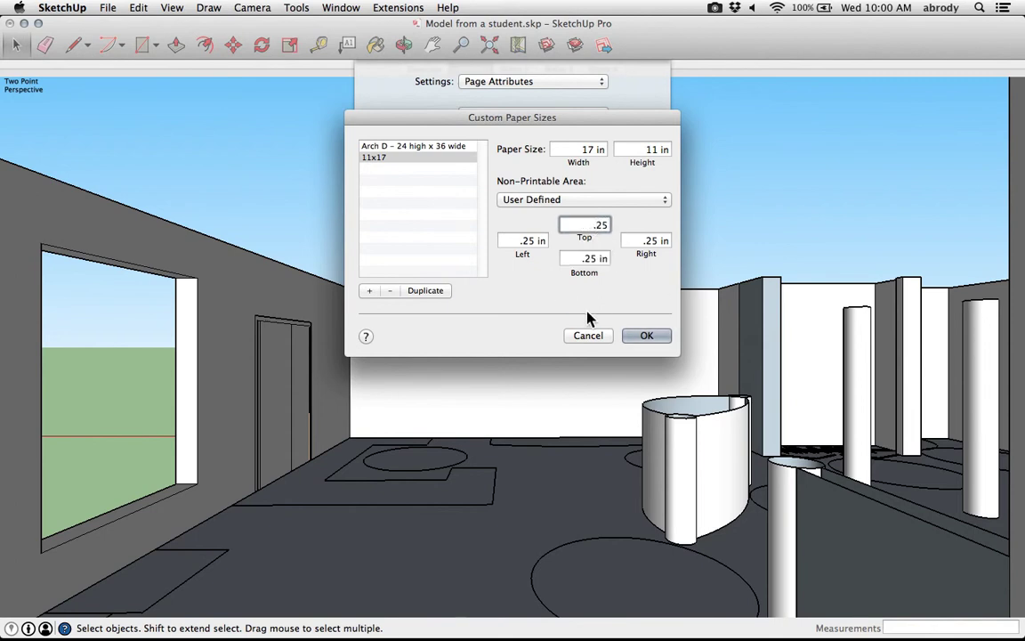
click(641, 338)
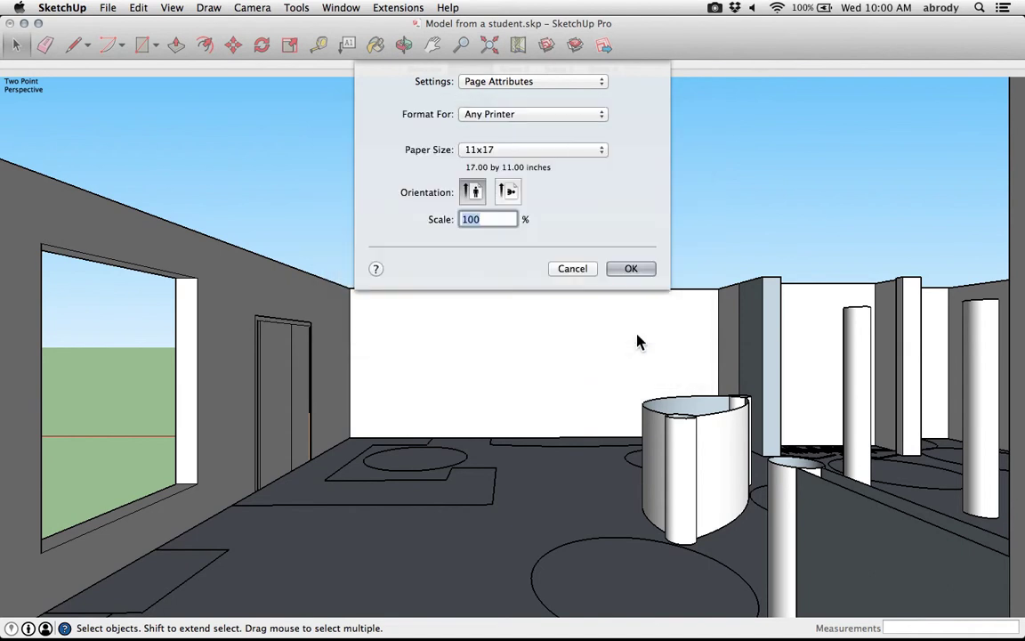
Confirm 11x17 as the selected paper size and accept Page Setup.
click(488, 159)
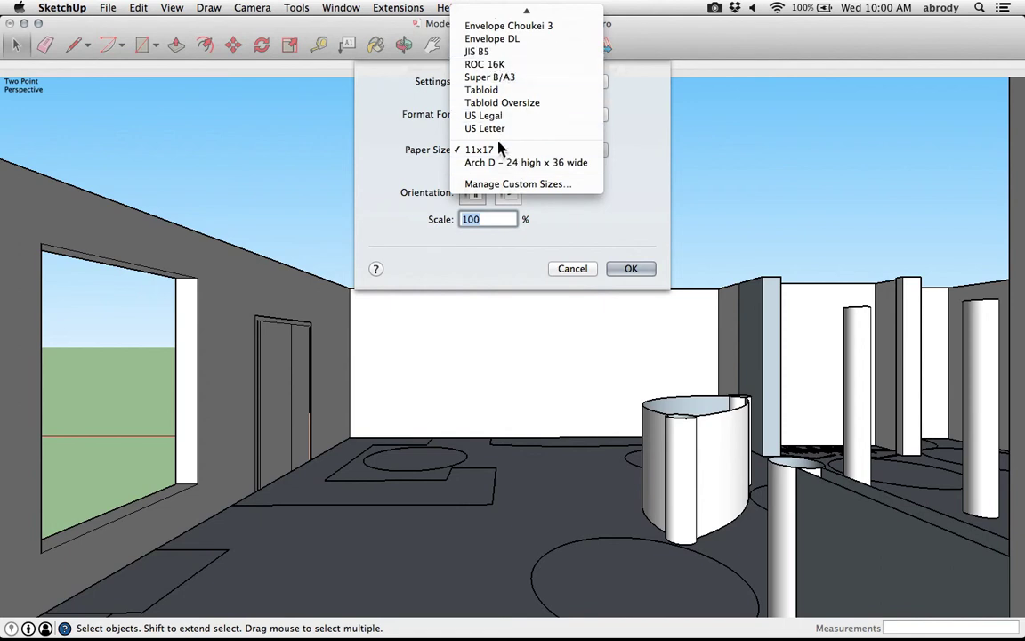
click(476, 152)
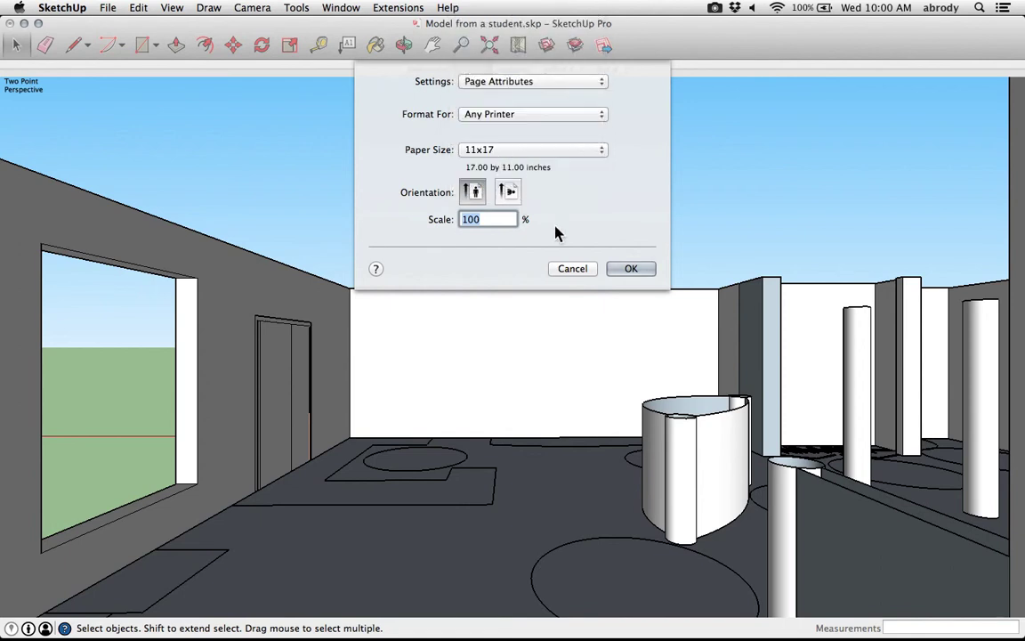
click(633, 270)
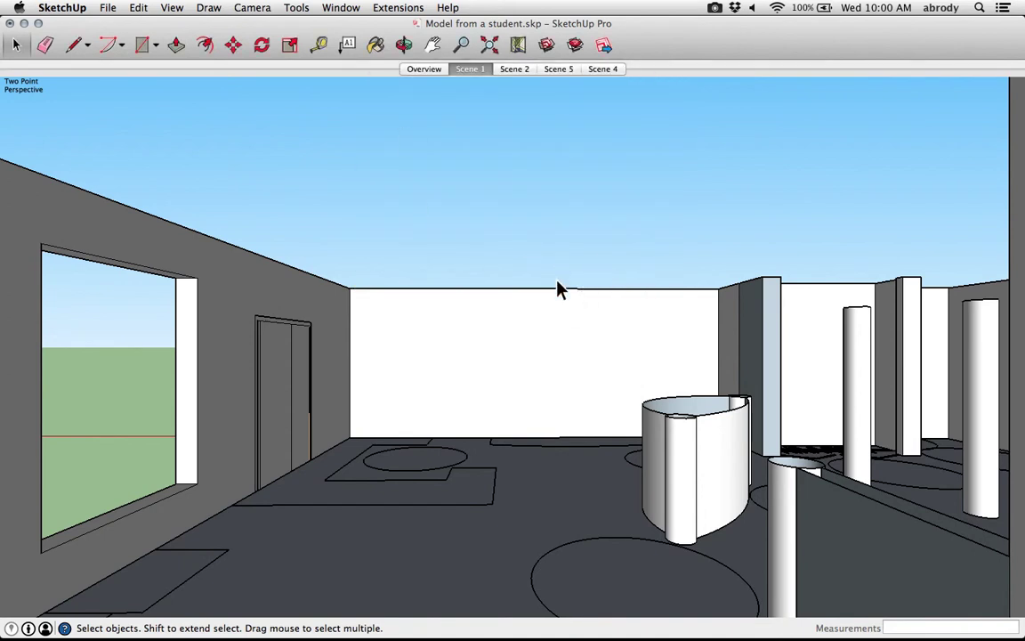
Open the Print dialog with Standard print quality and bring up the PDF options.
click(108, 8)
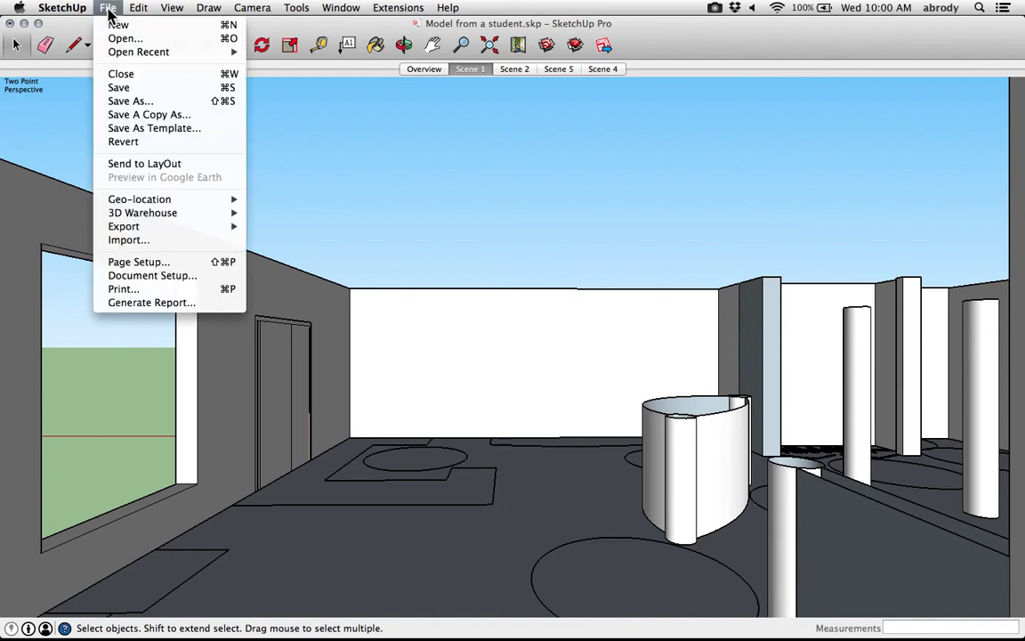
click(227, 295)
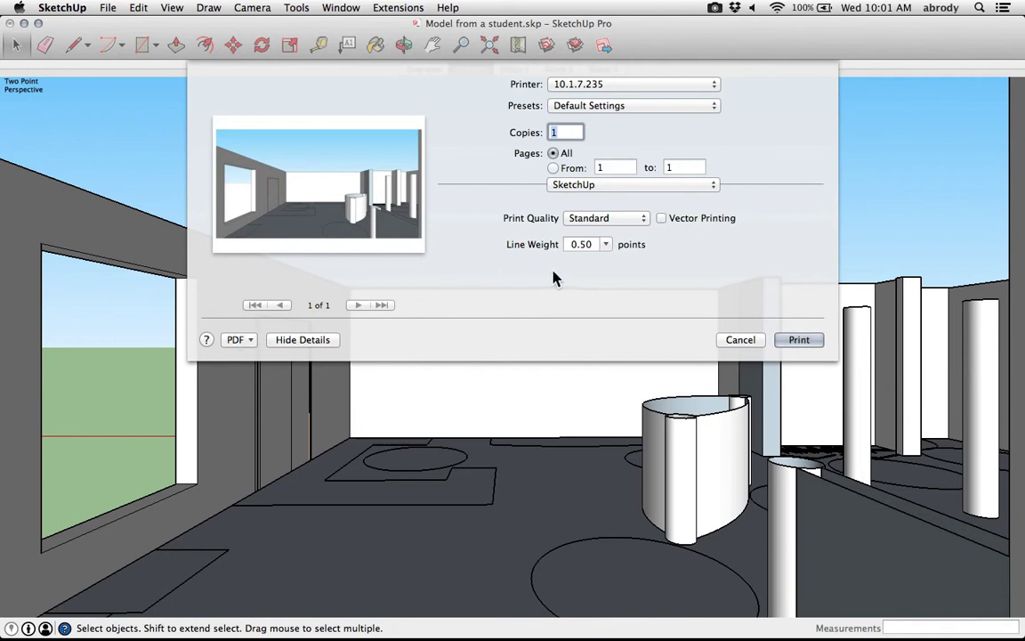
click(605, 219)
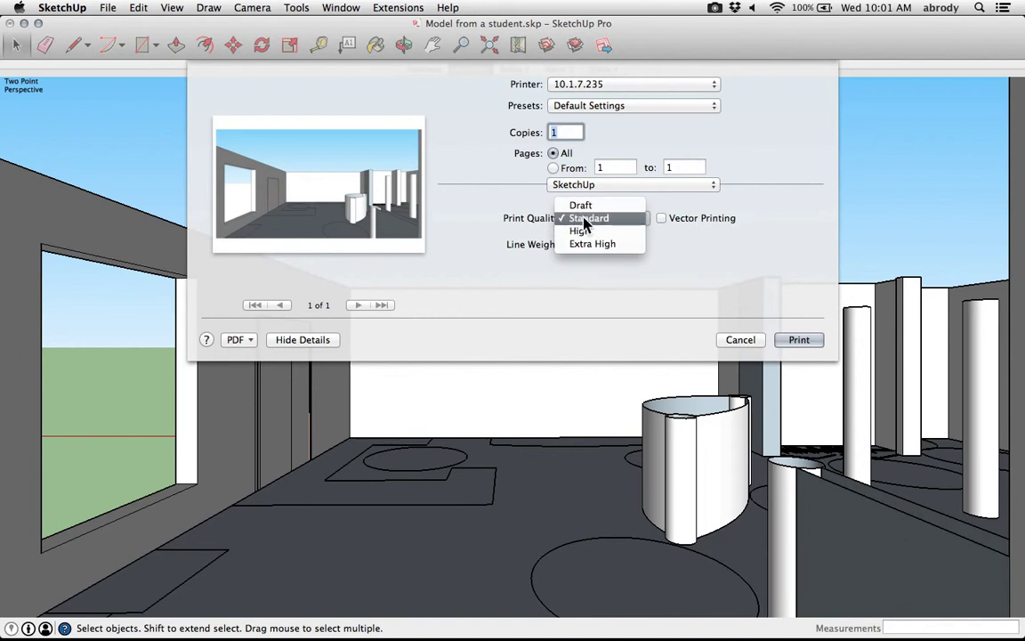
click(584, 220)
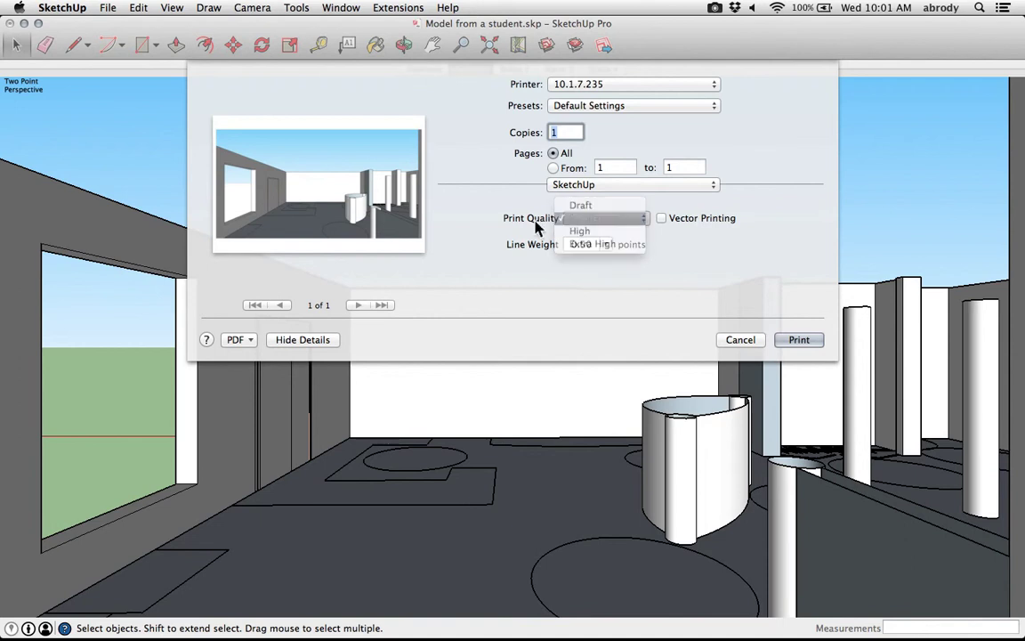
click(242, 341)
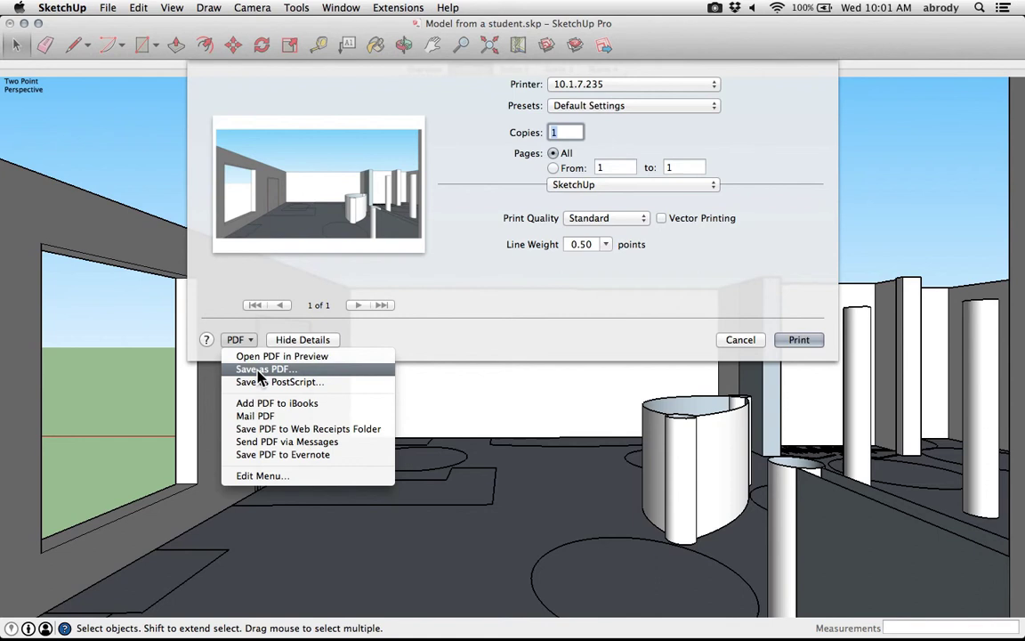
Save the print as Test.pdf, replacing the existing file.
click(262, 370)
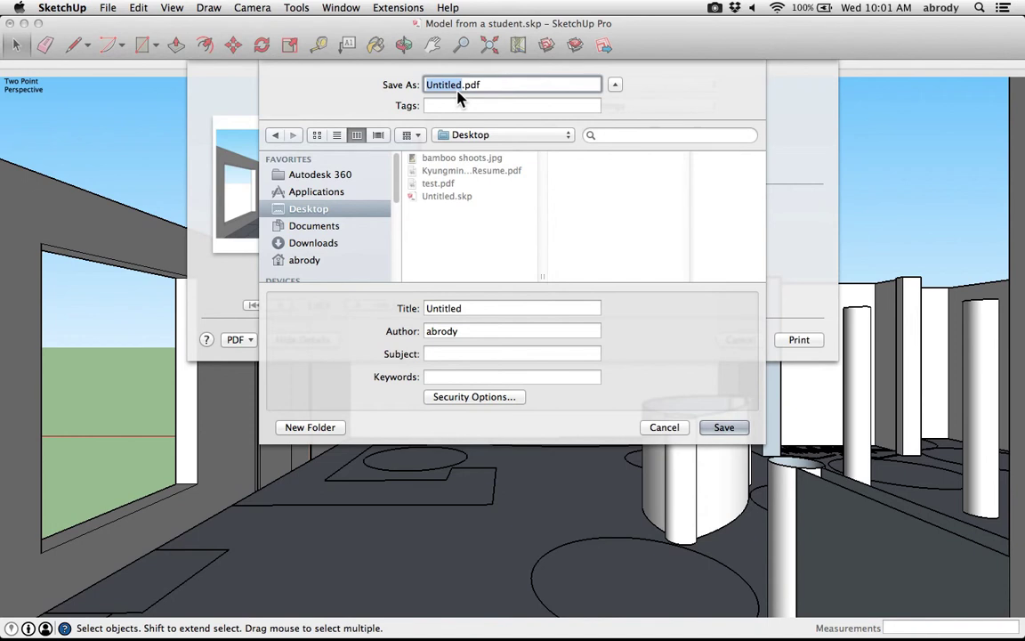
text(Test)
key(Return)
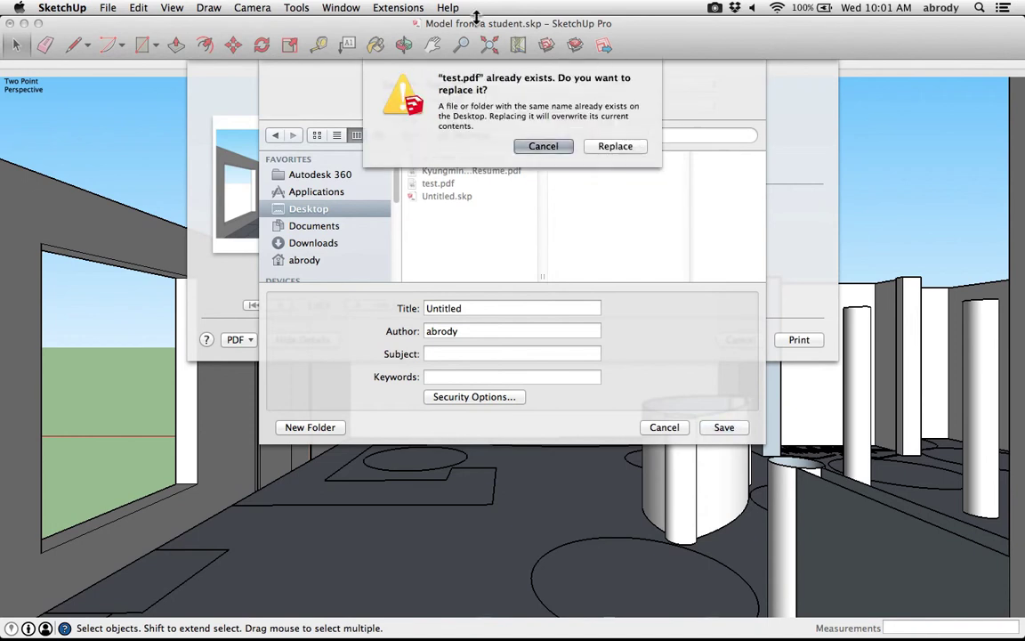
click(614, 132)
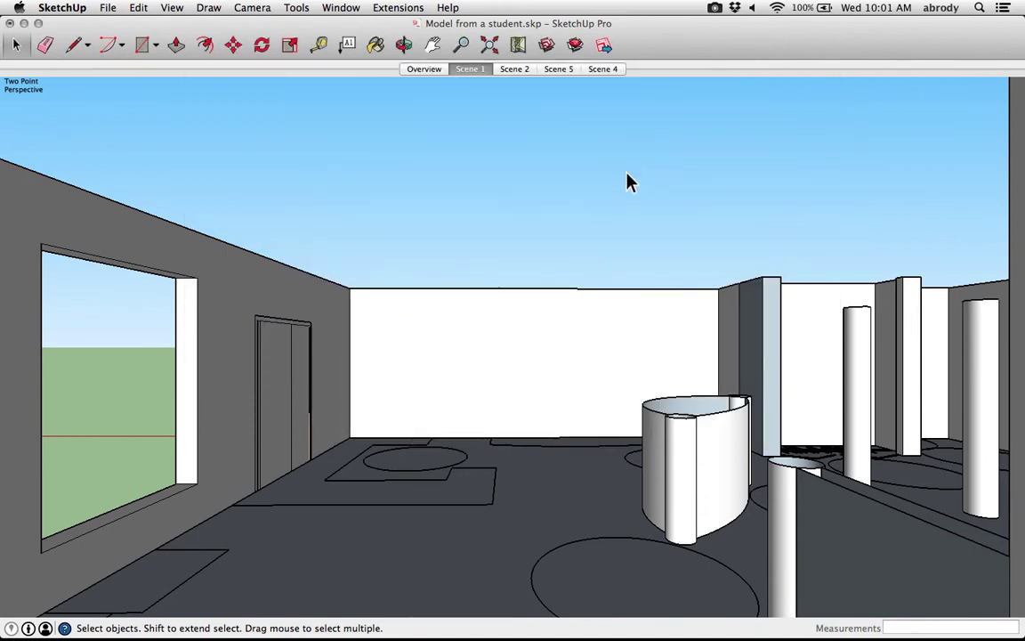
Open Test.pdf from the desktop in Preview, review the one-page print, then close it.
key(F11)
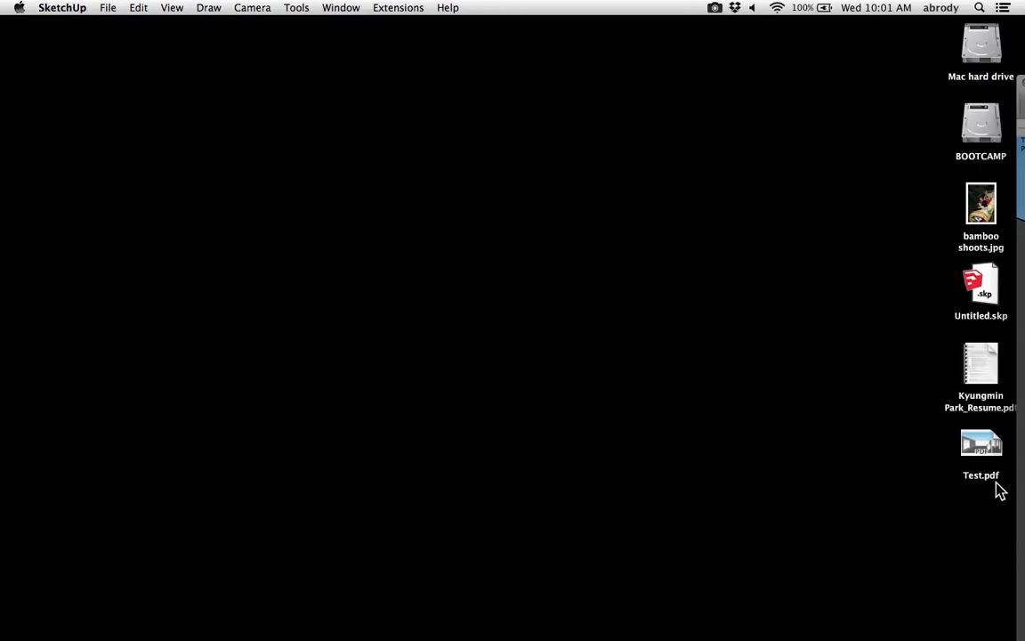
double_click(983, 446)
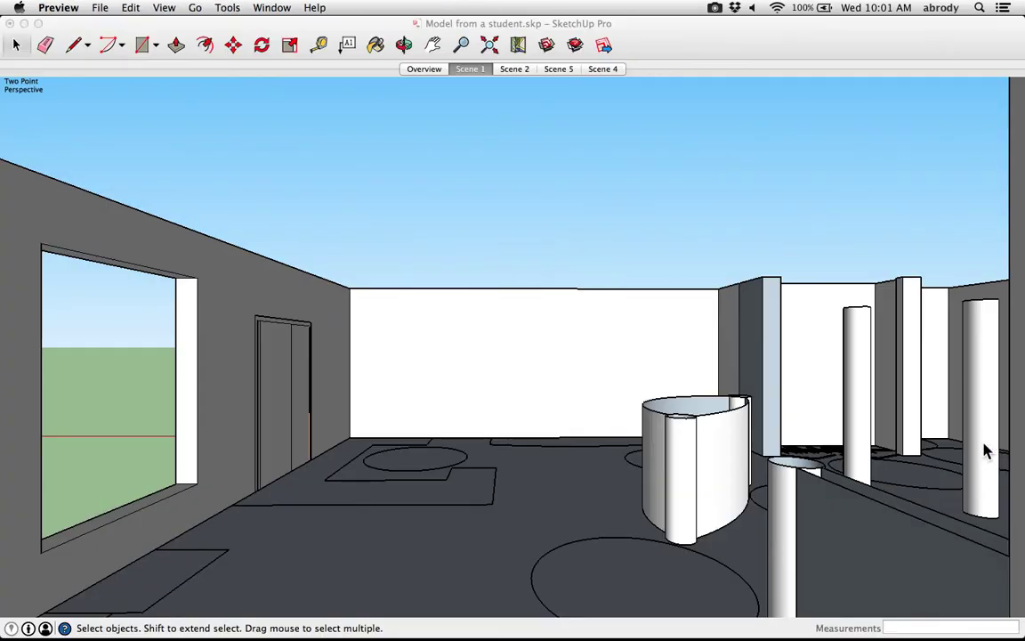
scroll(417, 231, down, 2)
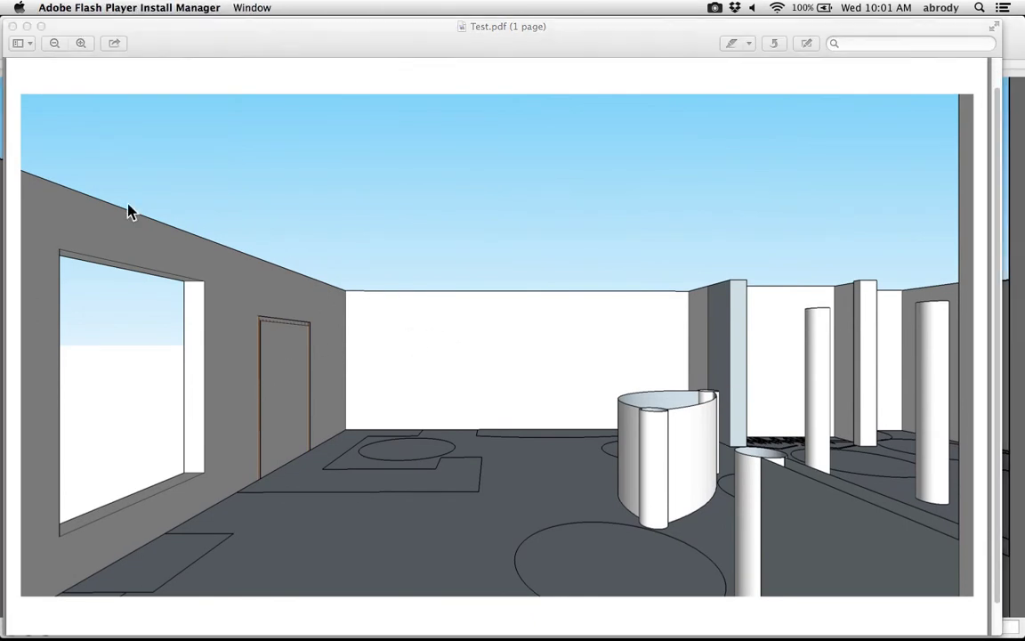
click(327, 150)
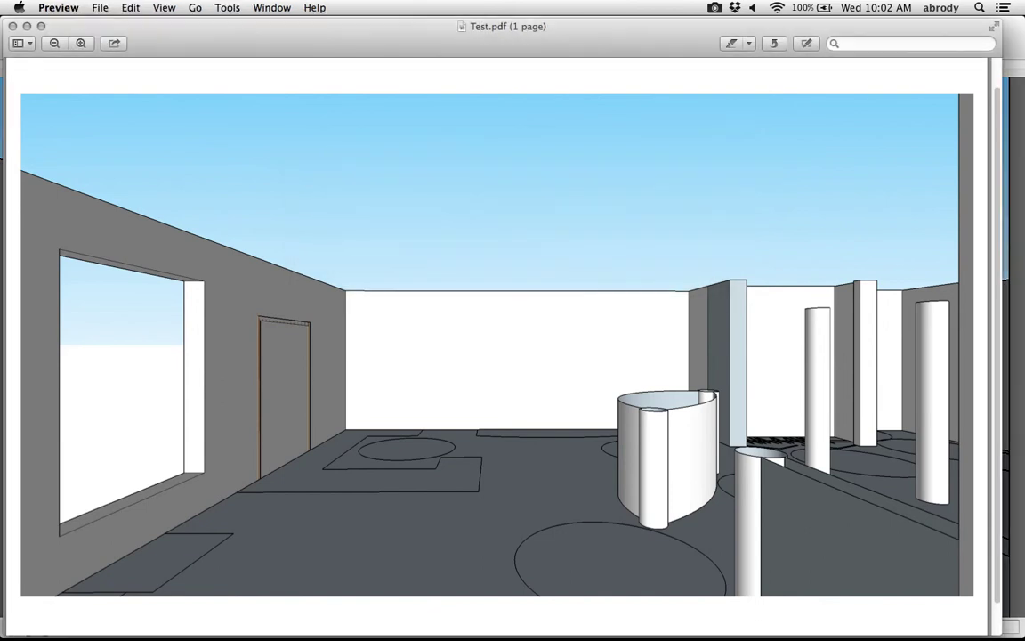
click(12, 27)
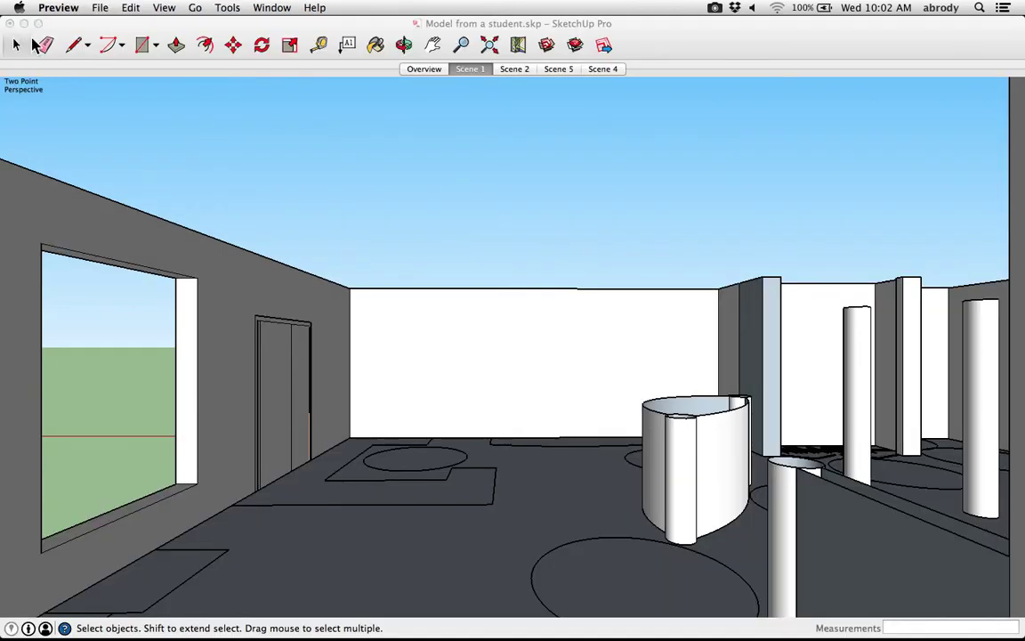
click(178, 42)
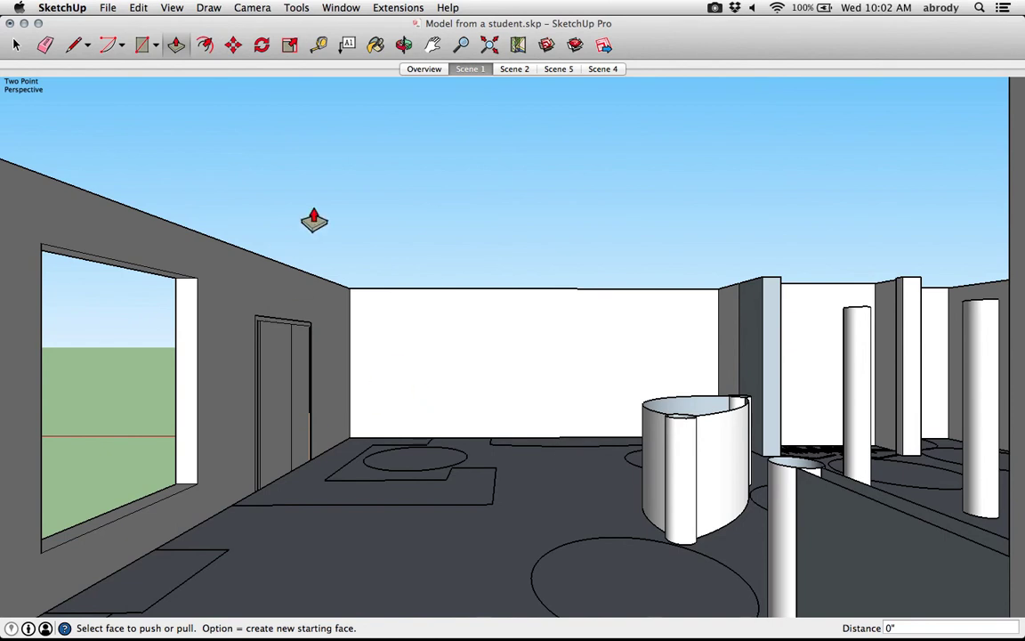
Orbit and zoom out until the whole student floor plan is visible from above.
key(o)
drag(426, 238, 318, 476)
scroll(481, 366, down, 3)
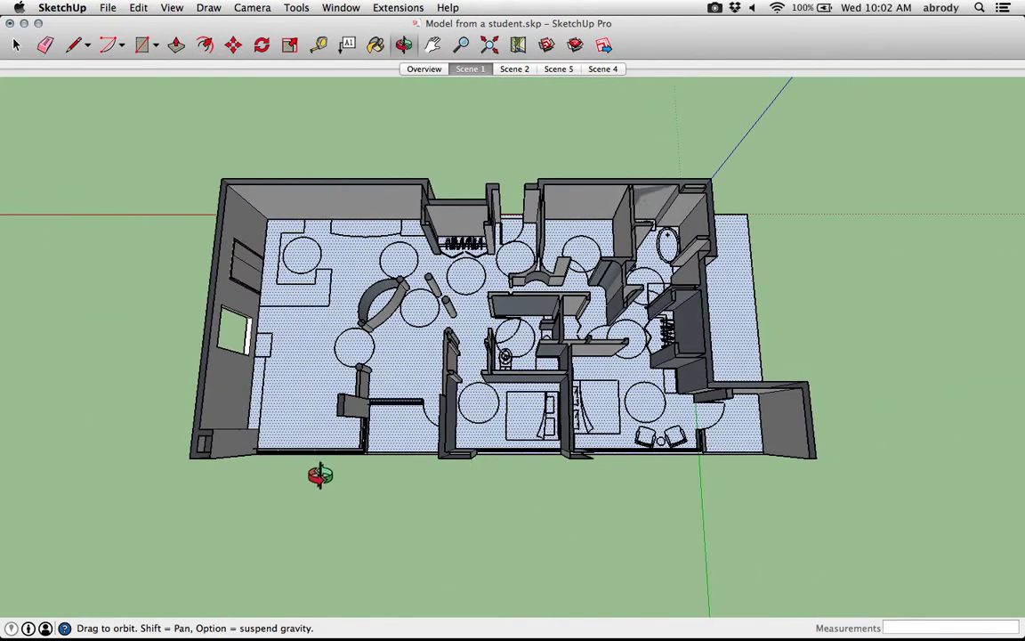
key(p)
scroll(380, 309, up, 2)
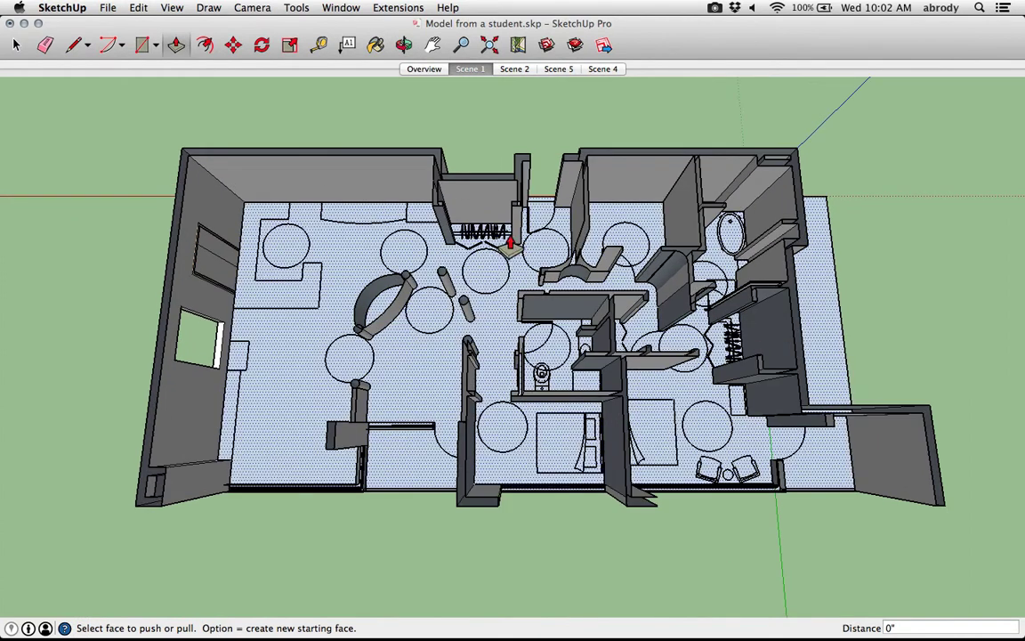
scroll(500, 258, down, 3)
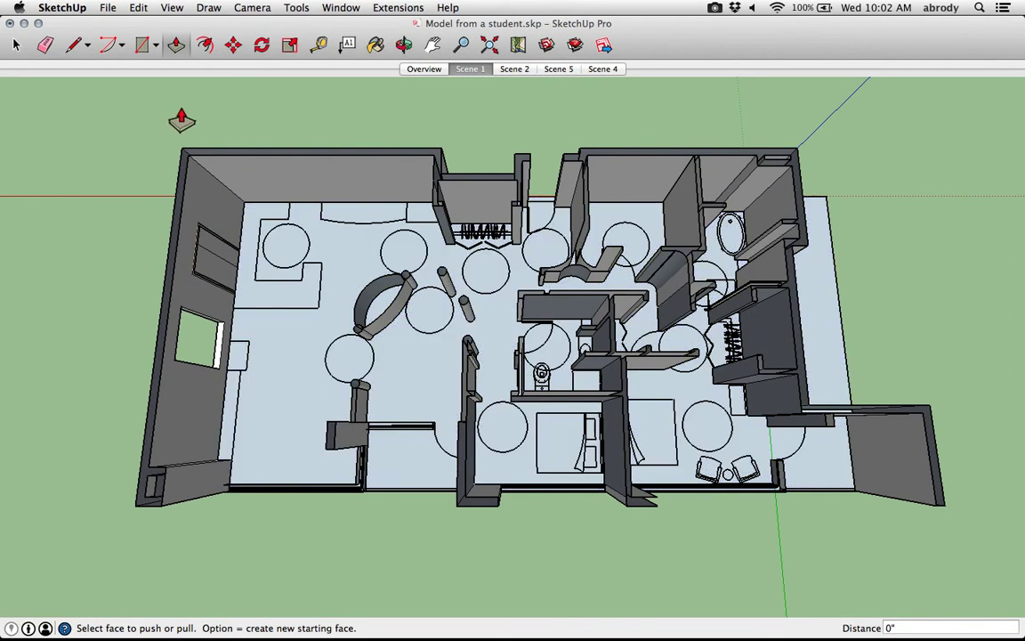
scroll(374, 294, up, 3)
middle_drag(418, 295, 350, 222)
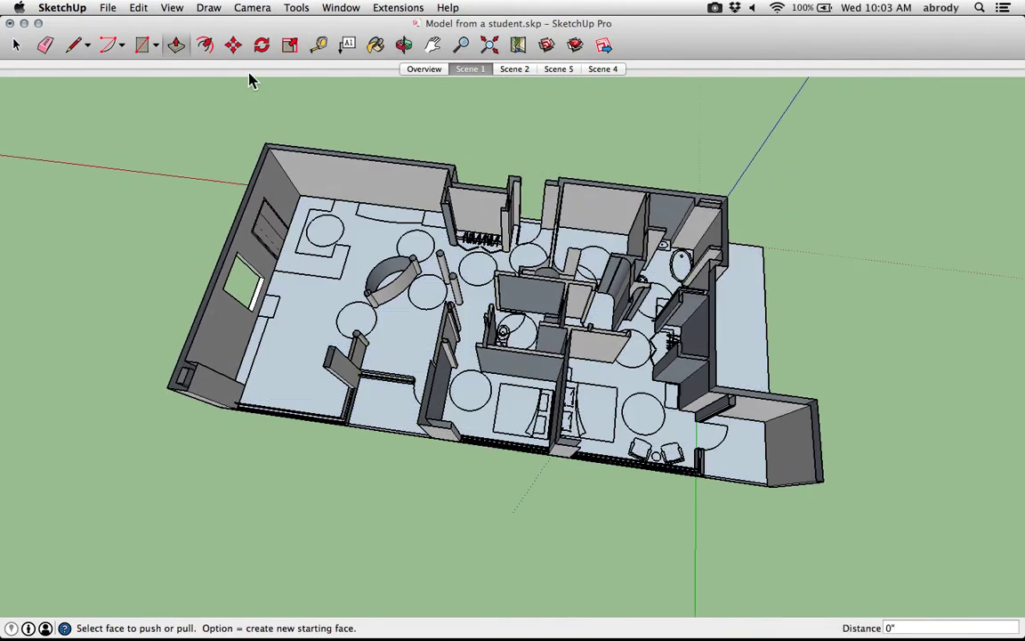
Switch the camera to the Top standard view and adjust the zoom and angle.
click(209, 9)
mouse_move(256, 9)
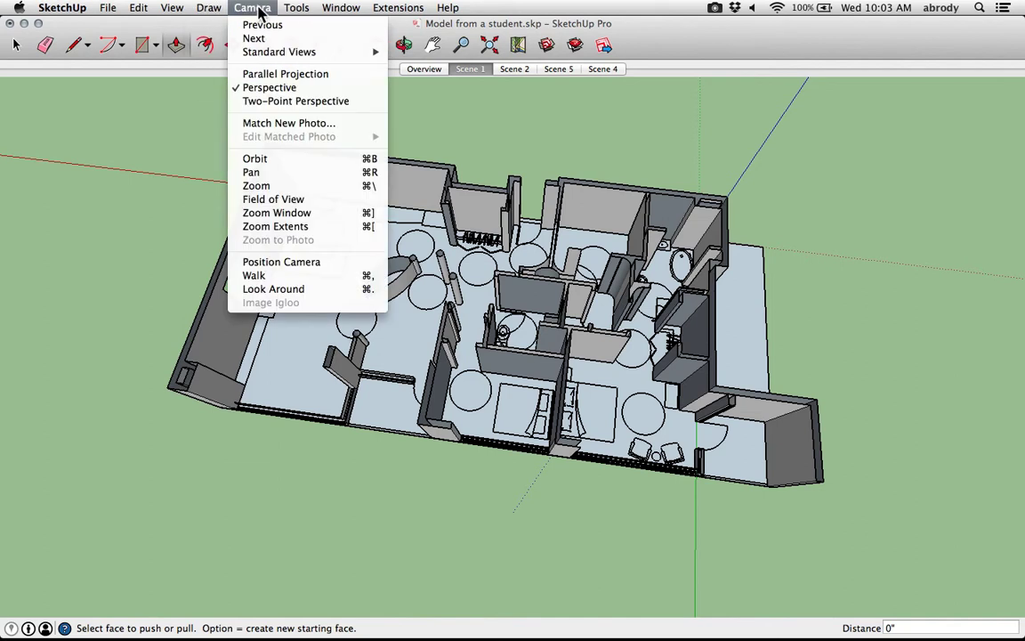
mouse_move(294, 51)
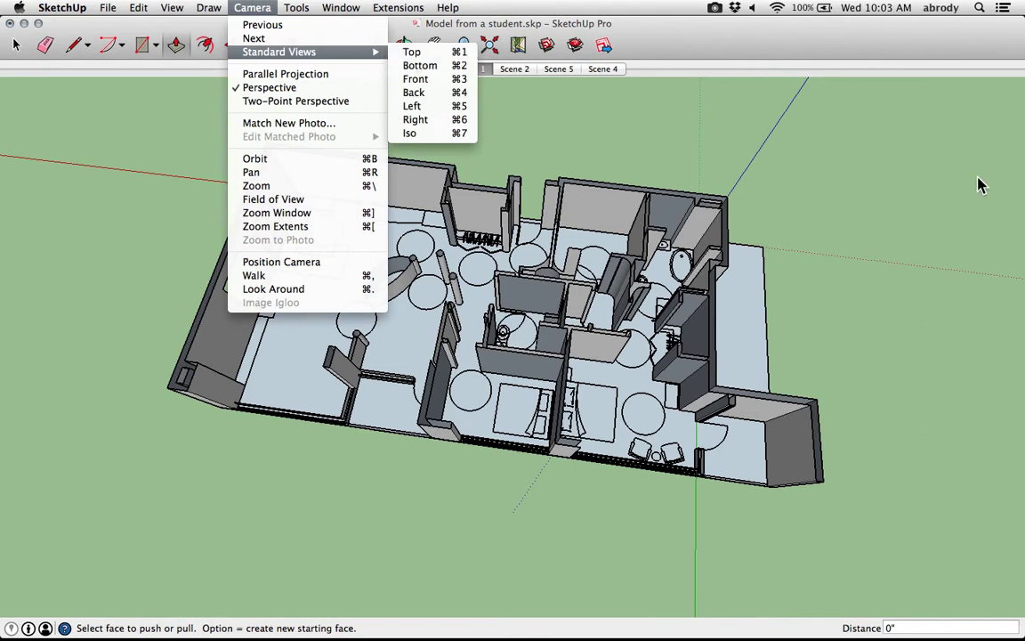
click(437, 52)
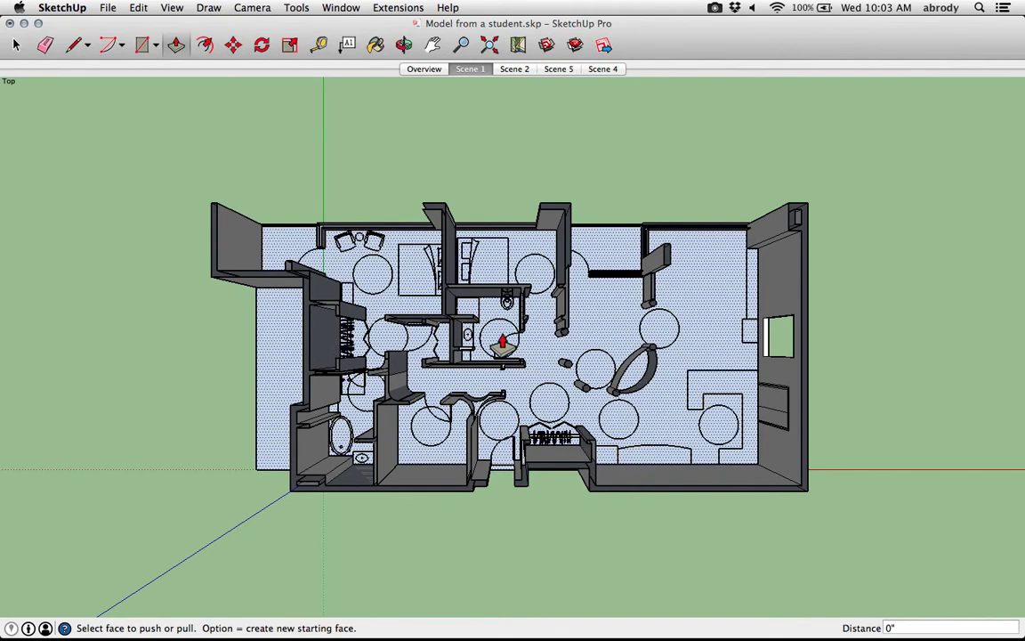
scroll(503, 344, up, 10)
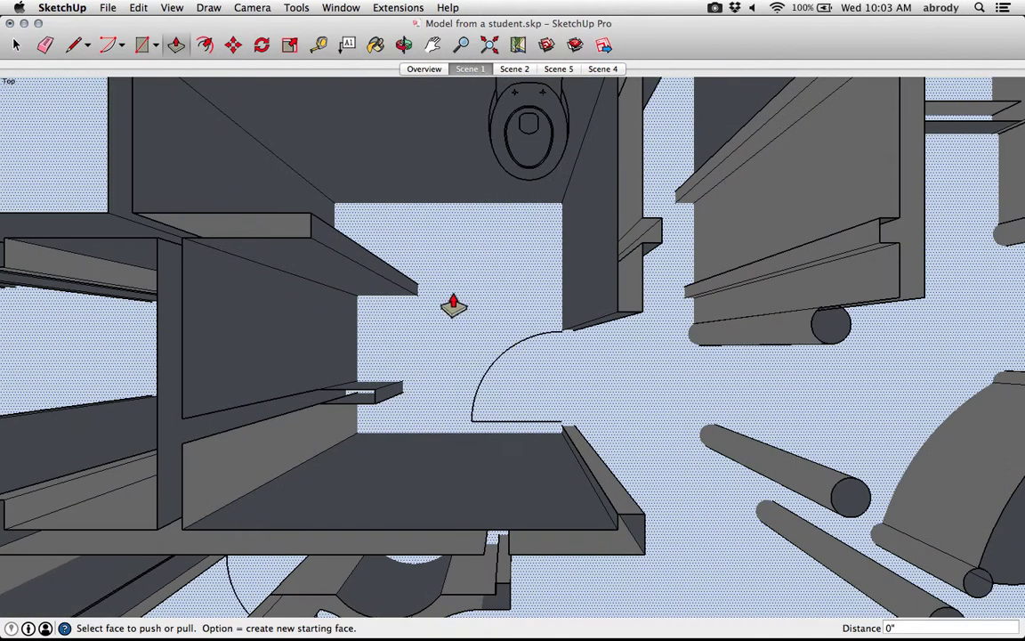
middle_drag(453, 305, 471, 360)
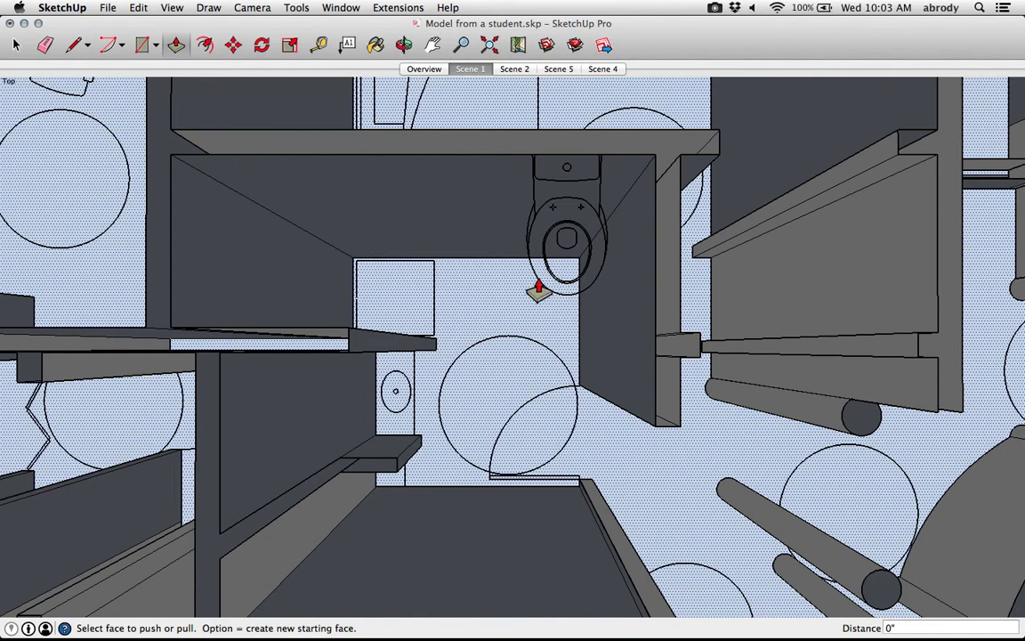
scroll(486, 383, down, 2)
scroll(477, 389, down, 6)
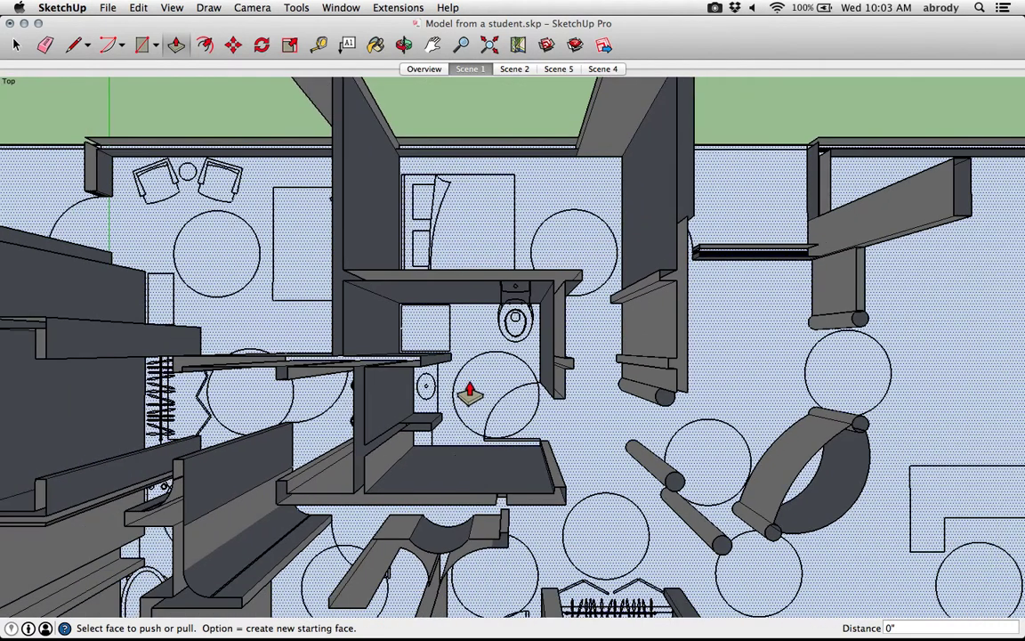
scroll(525, 390, down, 4)
scroll(531, 392, down, 2)
middle_drag(521, 389, 488, 322)
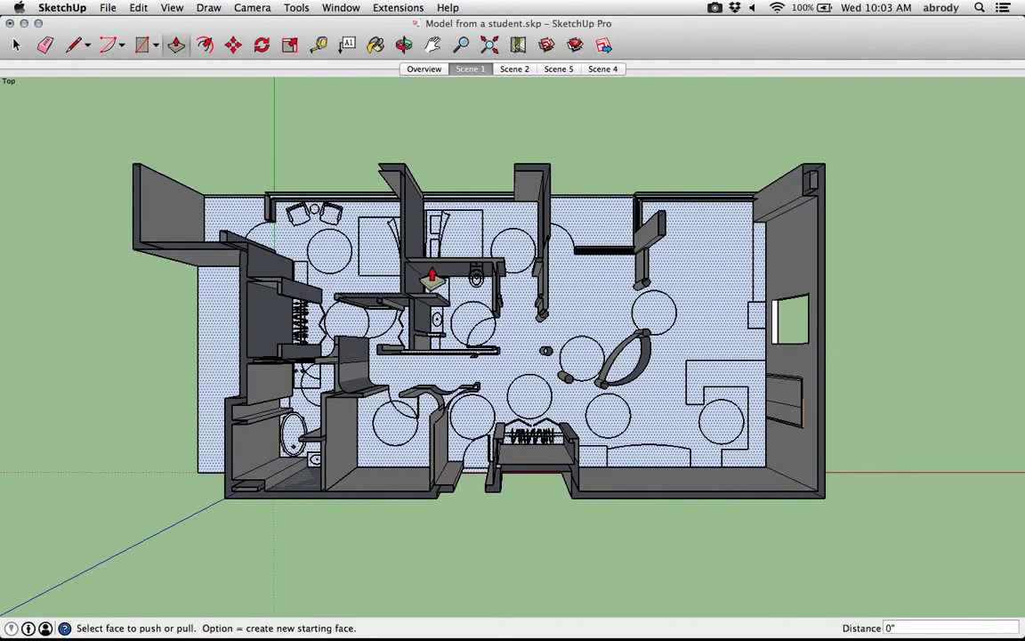
Turn on Parallel Projection so the plan renders flat.
click(260, 9)
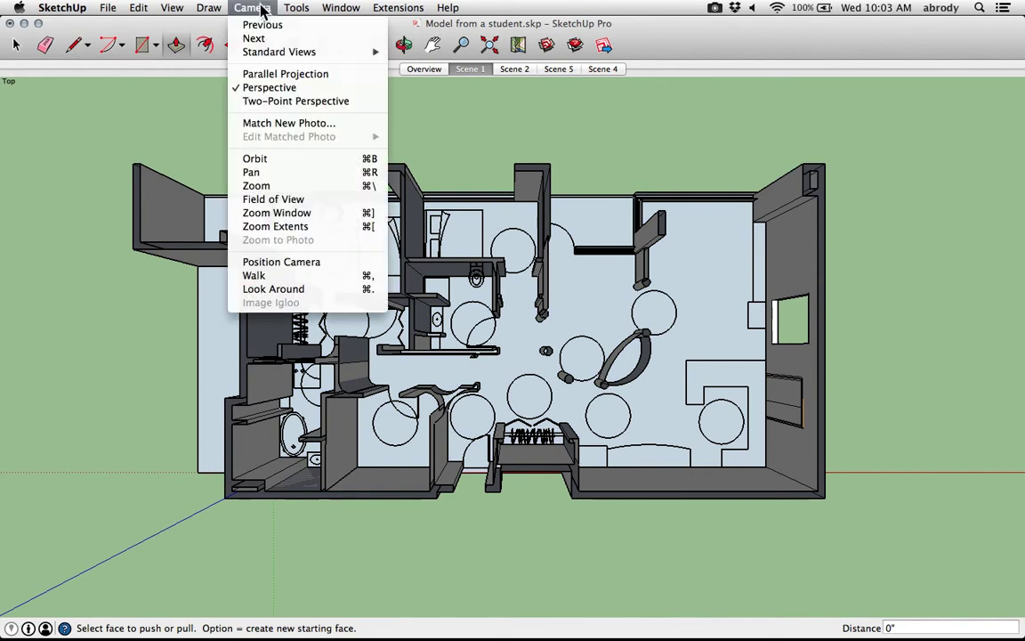
click(282, 75)
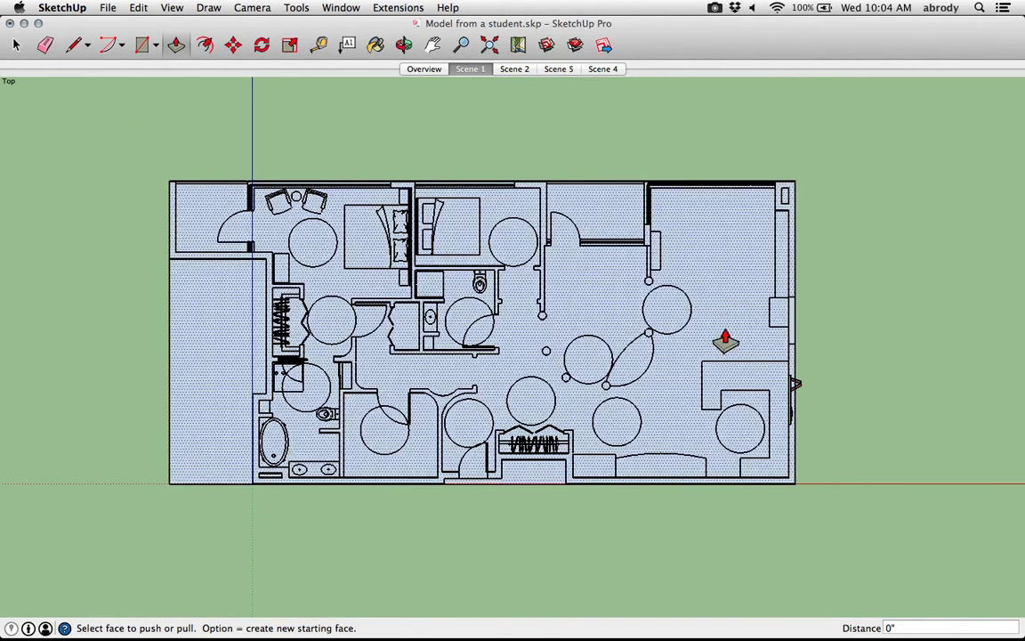
click(340, 8)
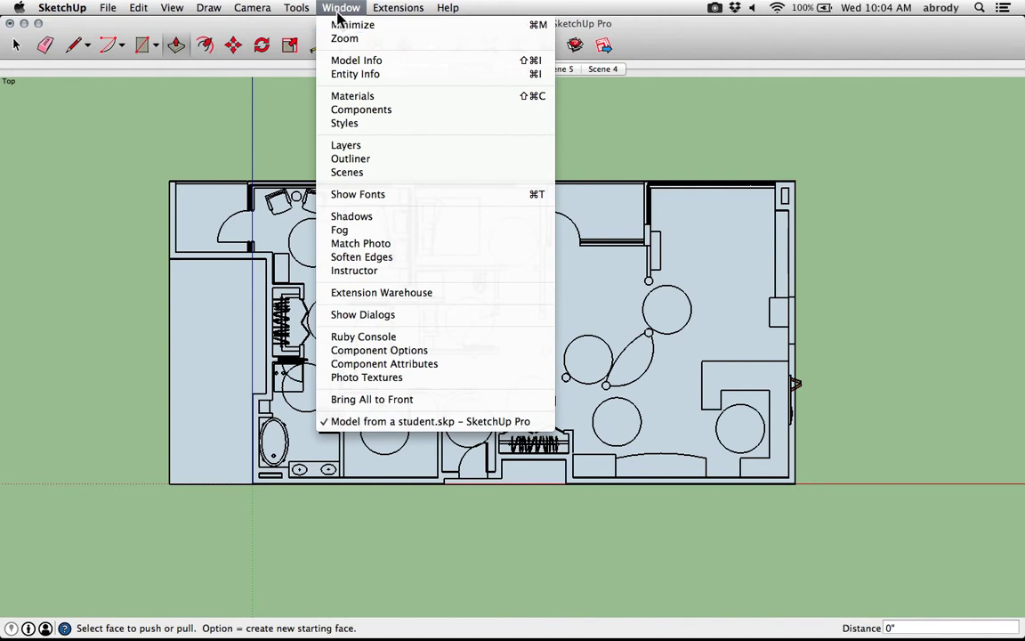
In the Styles Background settings, replace the green background colour with white.
click(345, 124)
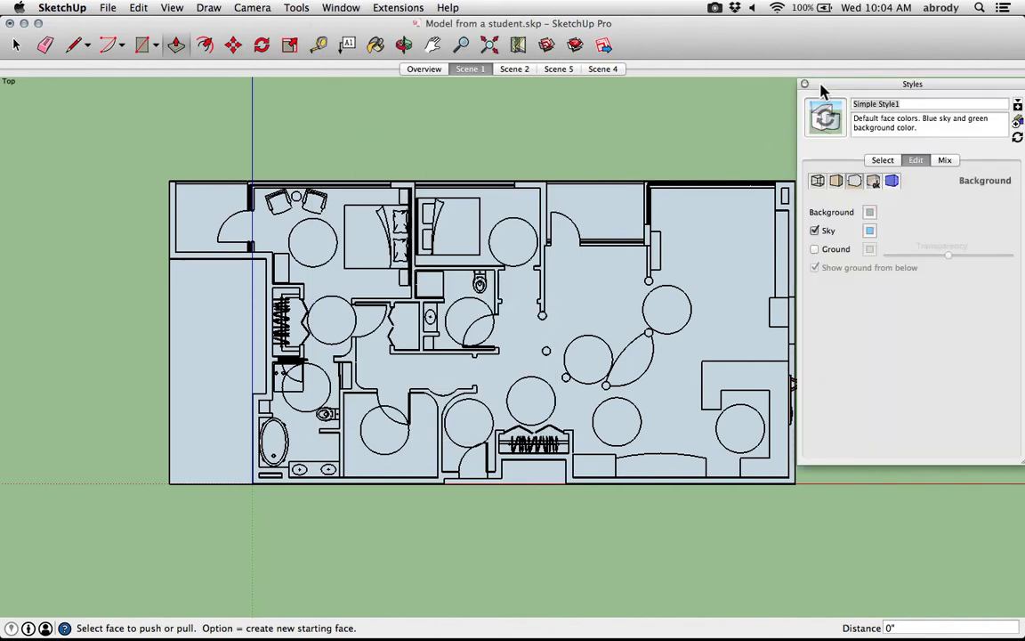
drag(821, 86, 588, 103)
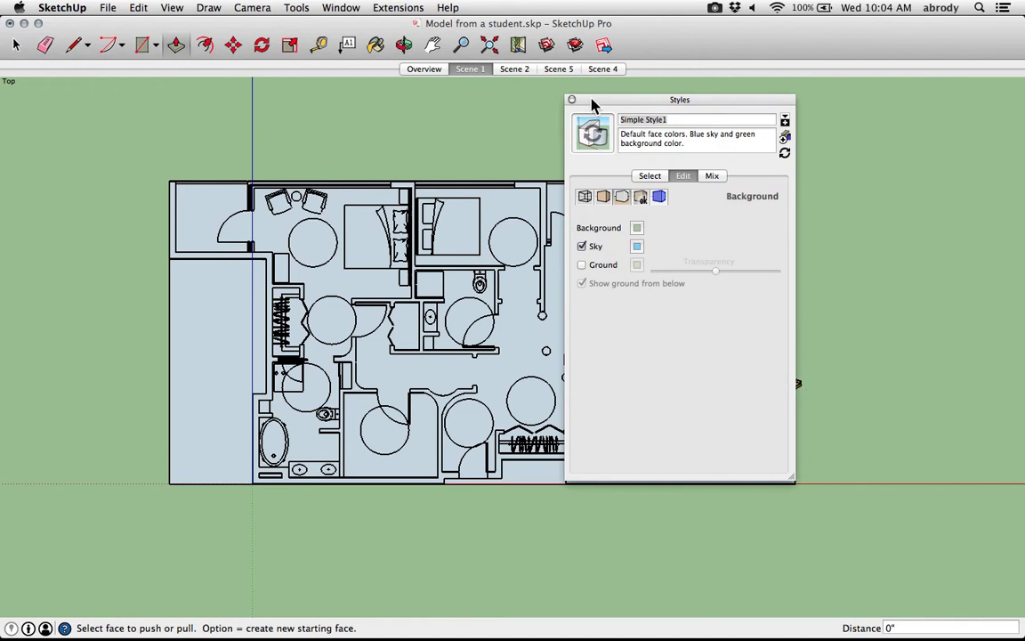
click(585, 198)
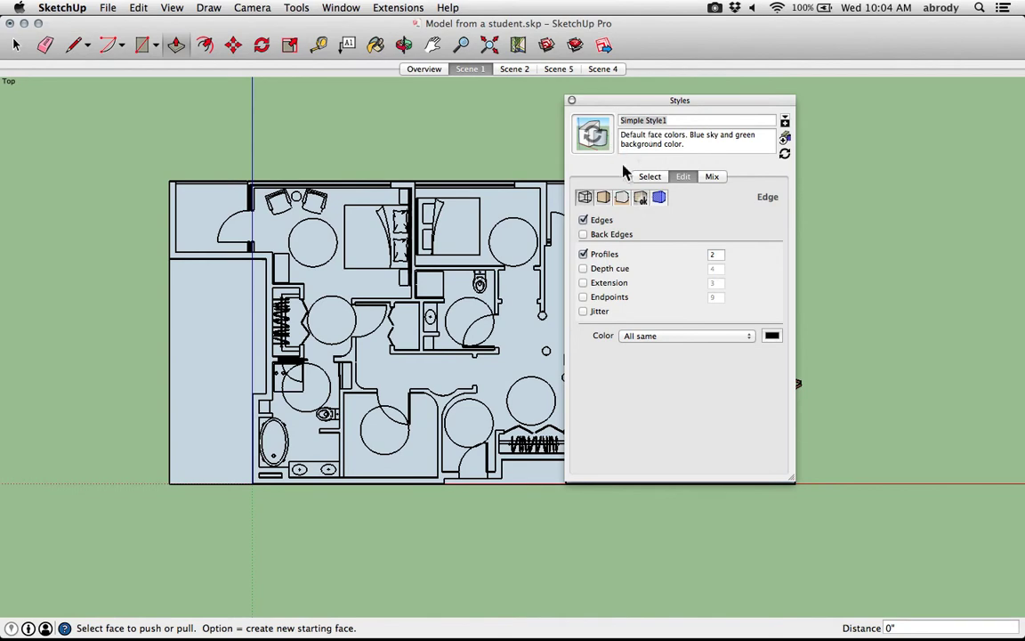
click(604, 198)
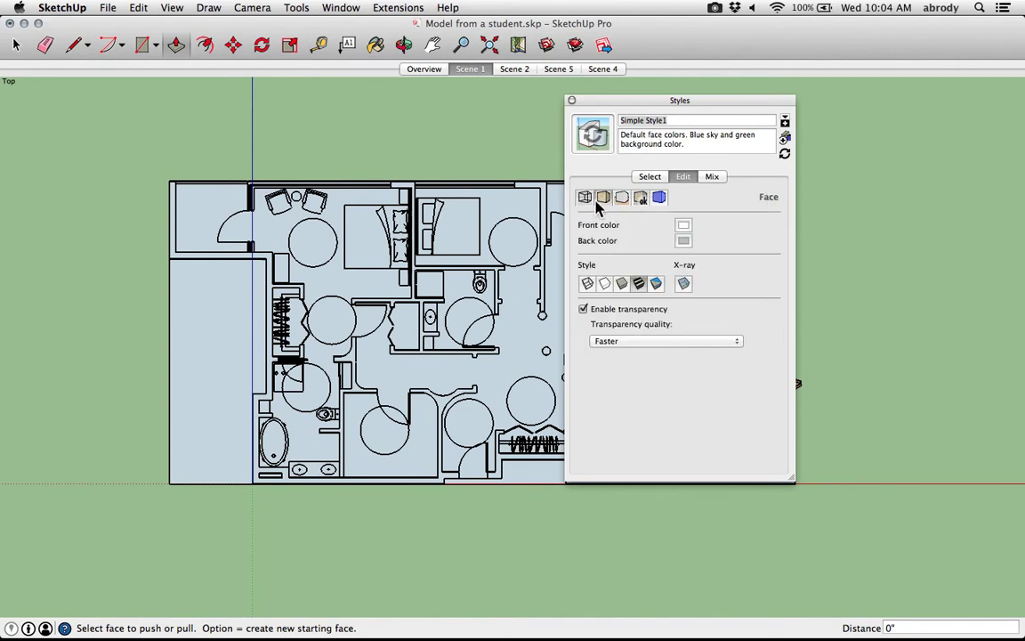
click(622, 198)
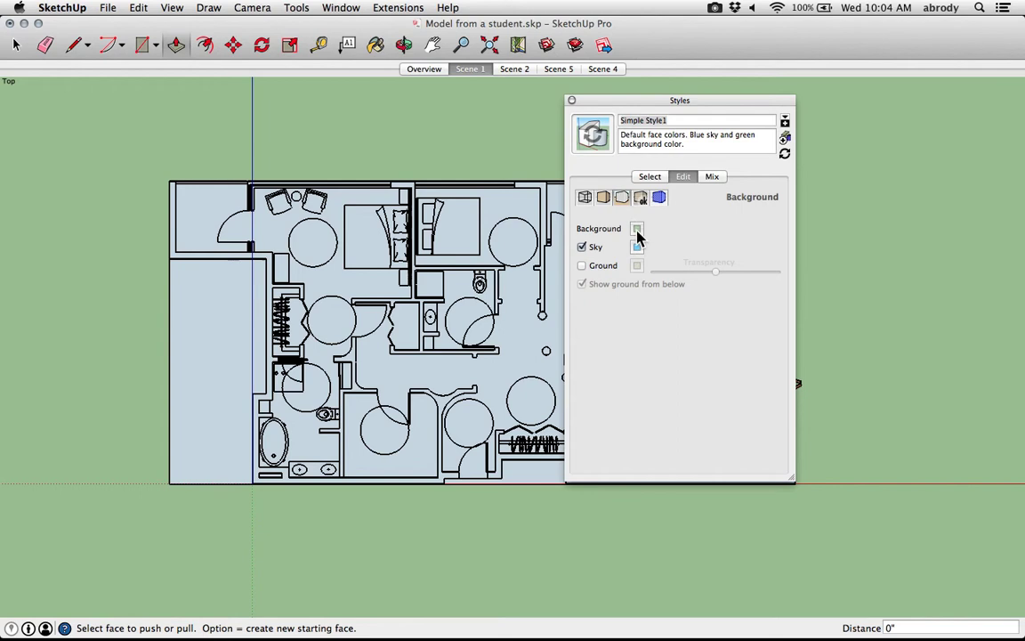
click(638, 230)
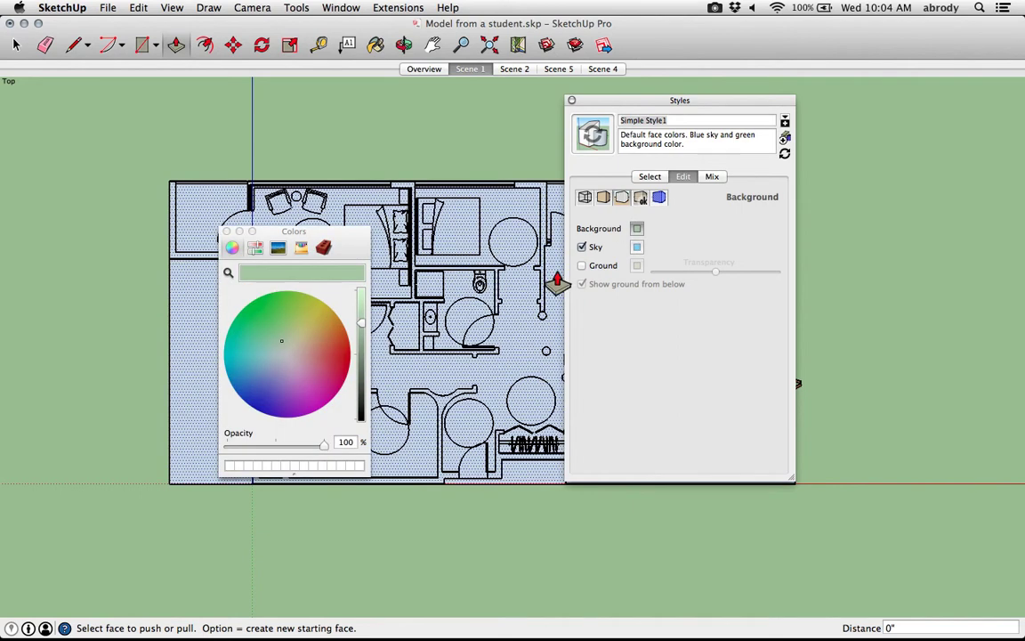
mouse_move(316, 343)
mouse_down()
mouse_move(317, 357)
mouse_move(327, 354)
mouse_move(318, 338)
mouse_up()
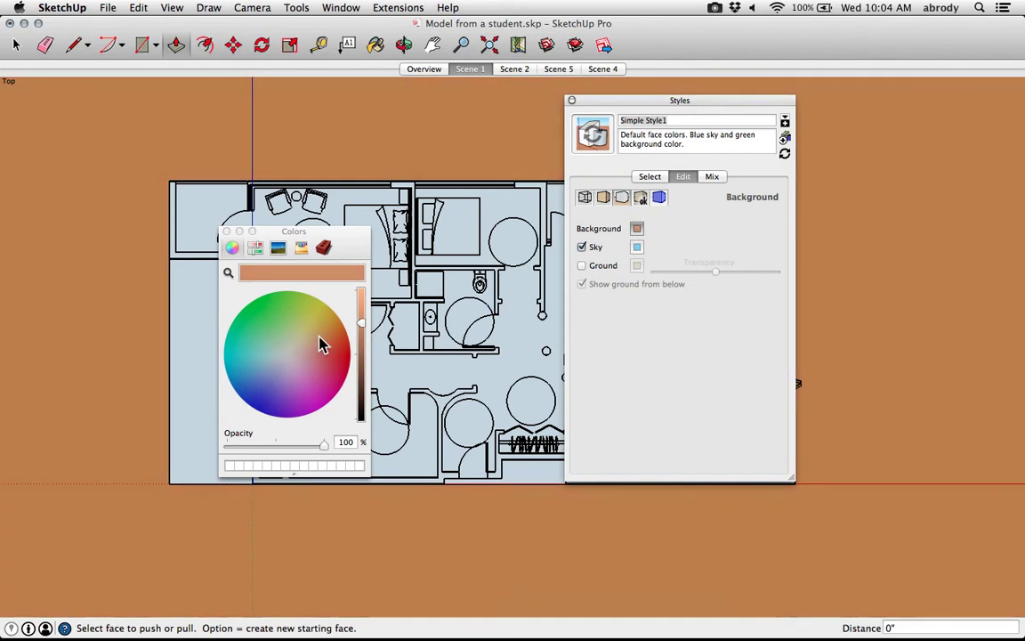
click(229, 469)
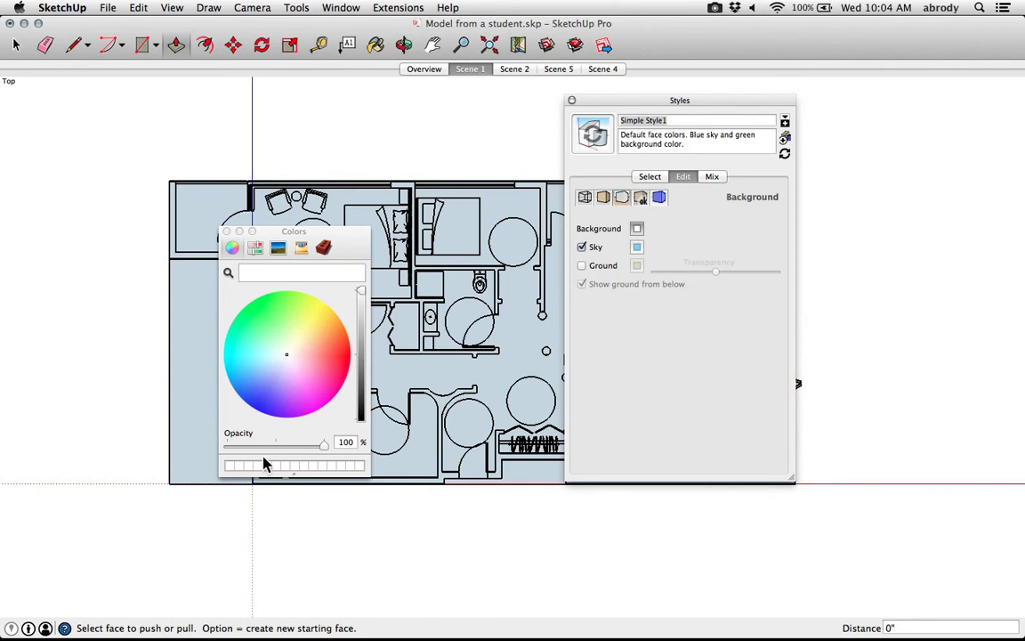
Close the Colors window, uncheck Model Axes in Modeling settings, and close Styles.
click(227, 231)
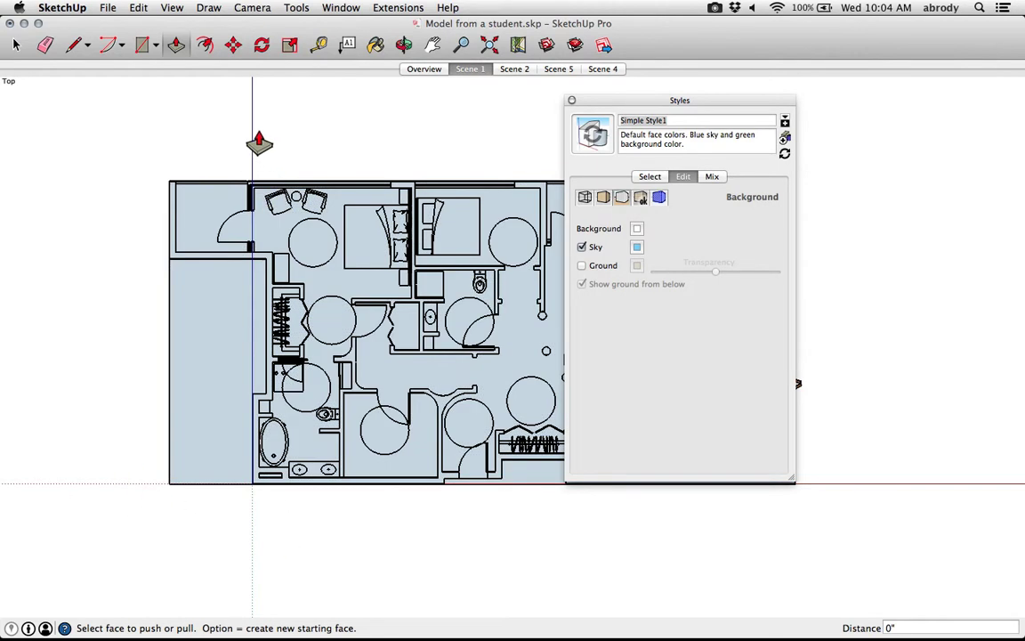
click(604, 198)
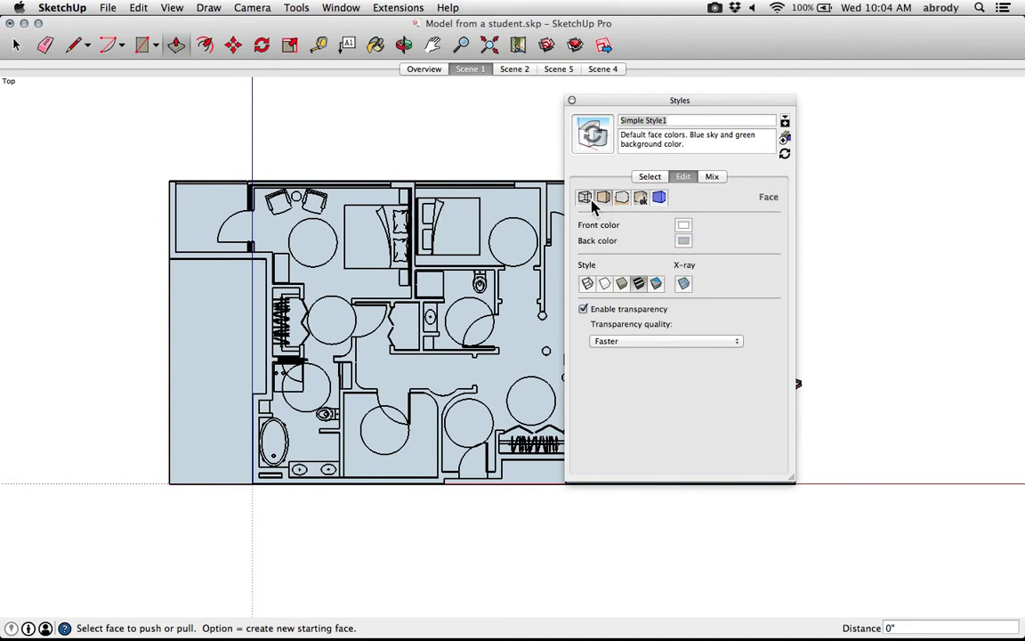
click(585, 198)
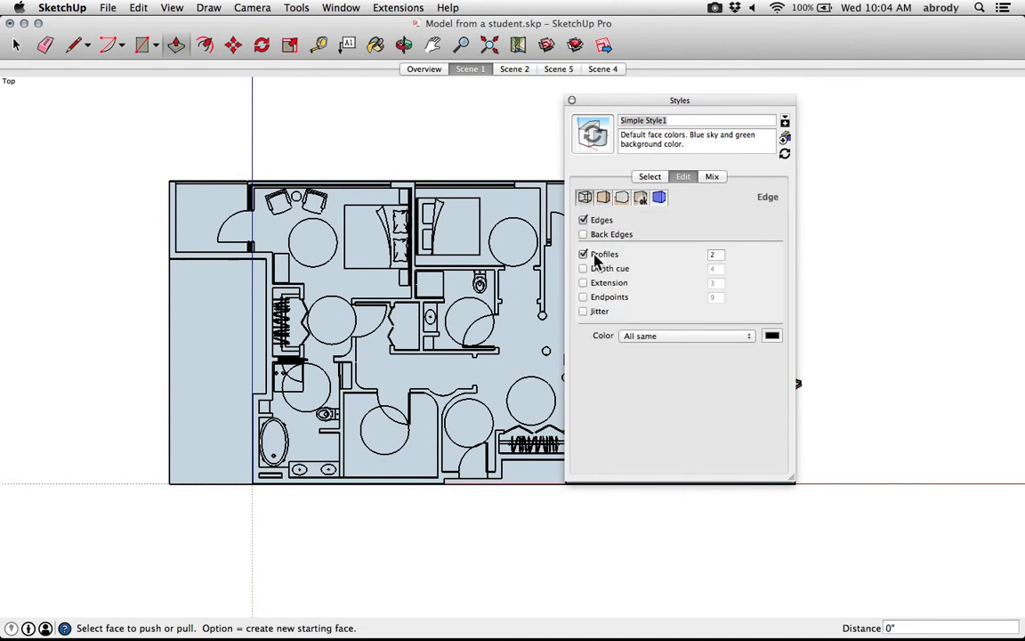
click(641, 197)
click(658, 198)
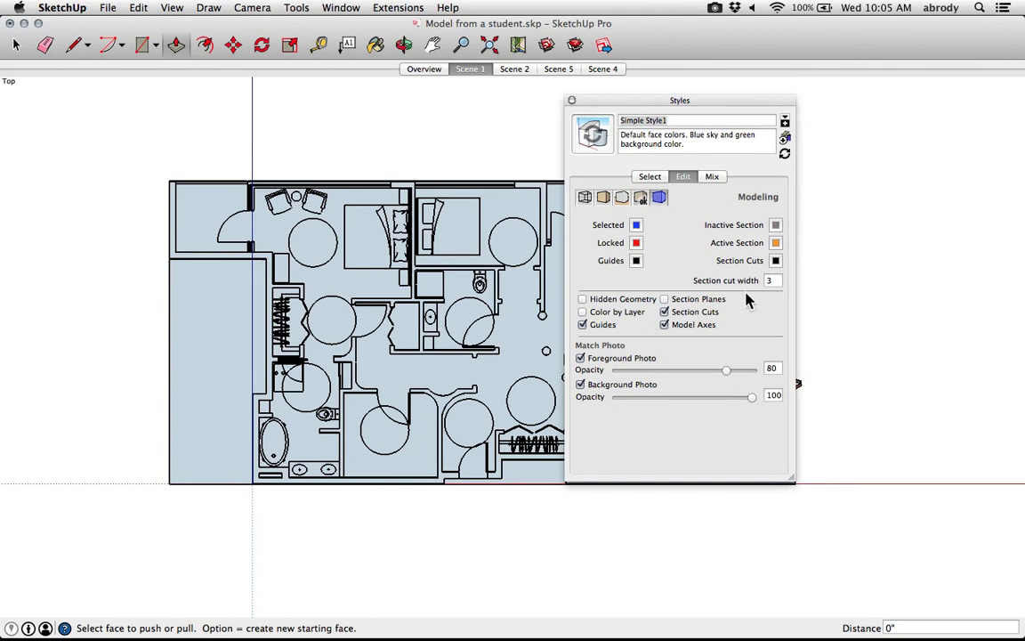
click(665, 326)
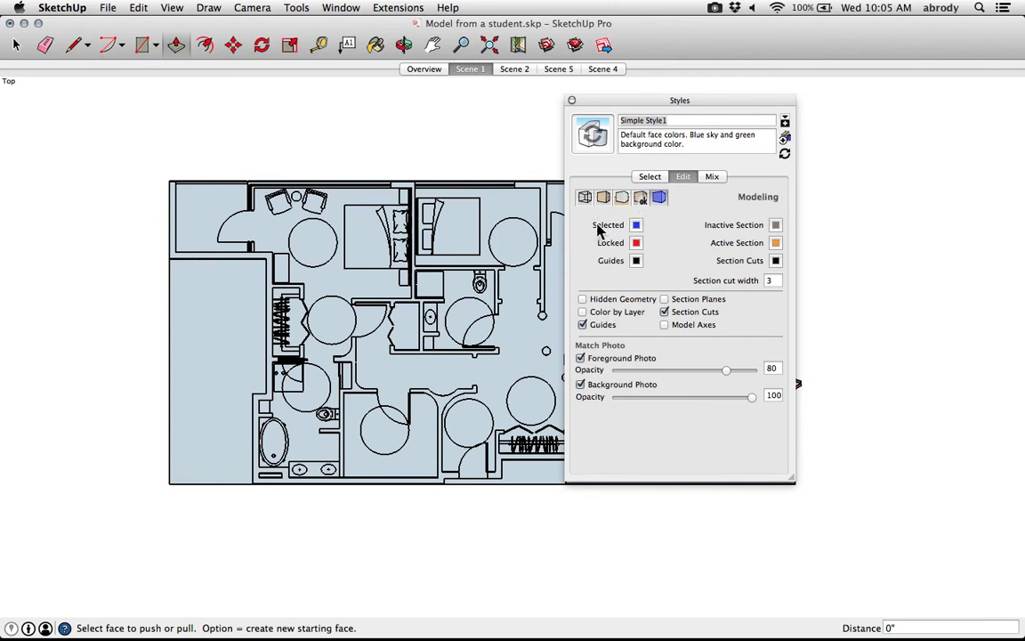
click(573, 101)
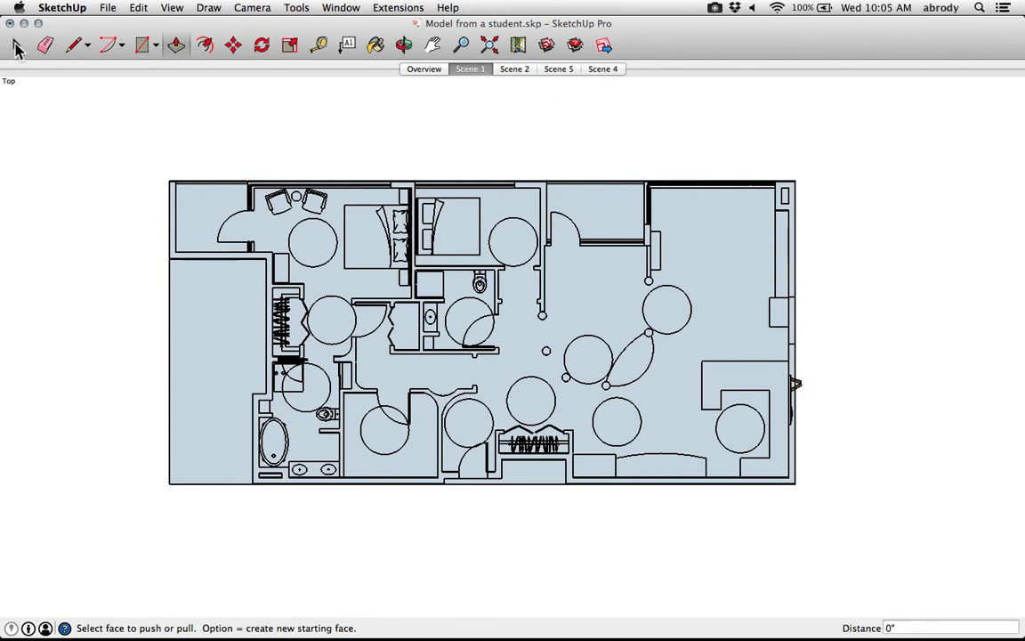
Add a new scene from the current view, saving the style changes as a new style.
click(16, 46)
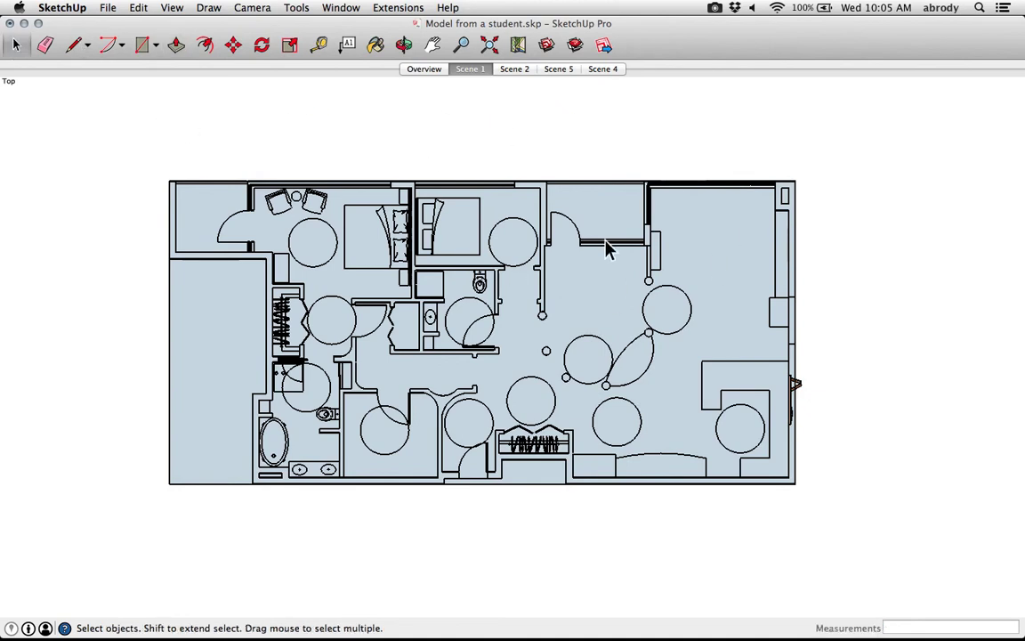
right_click(473, 71)
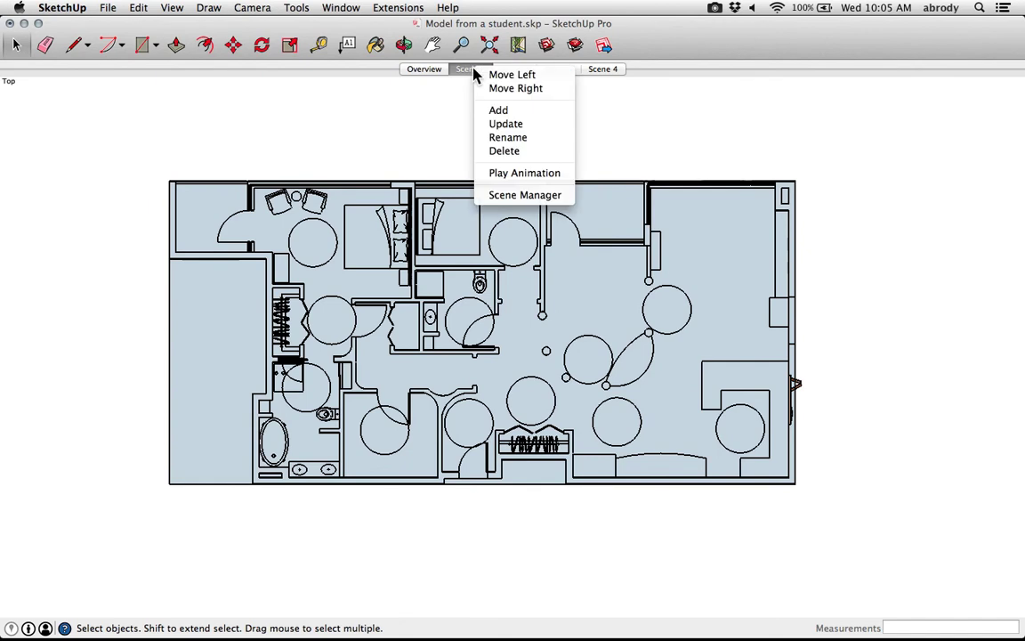
click(497, 111)
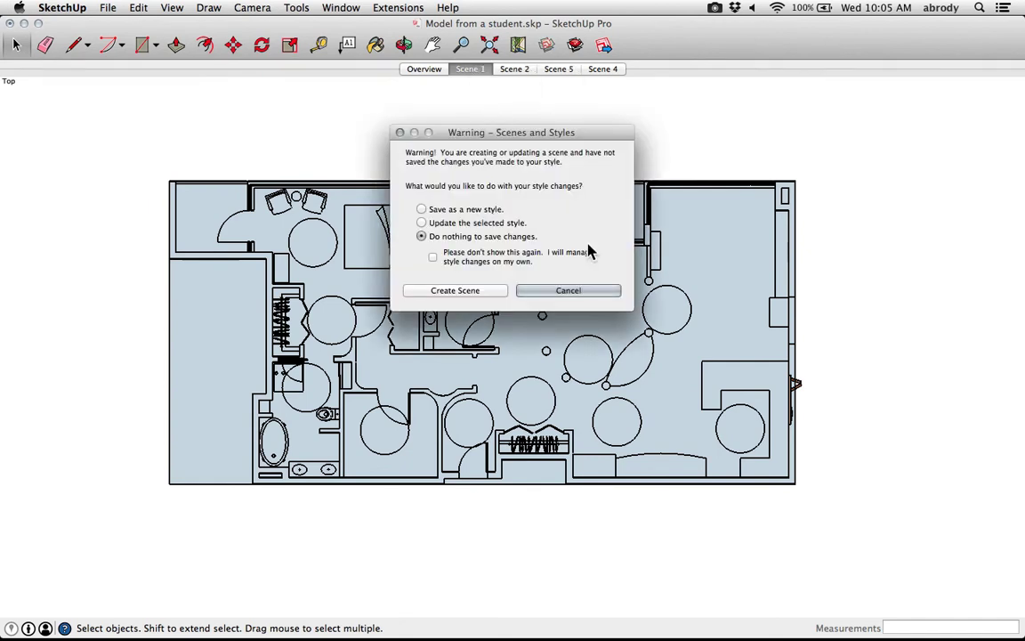
click(421, 209)
click(476, 294)
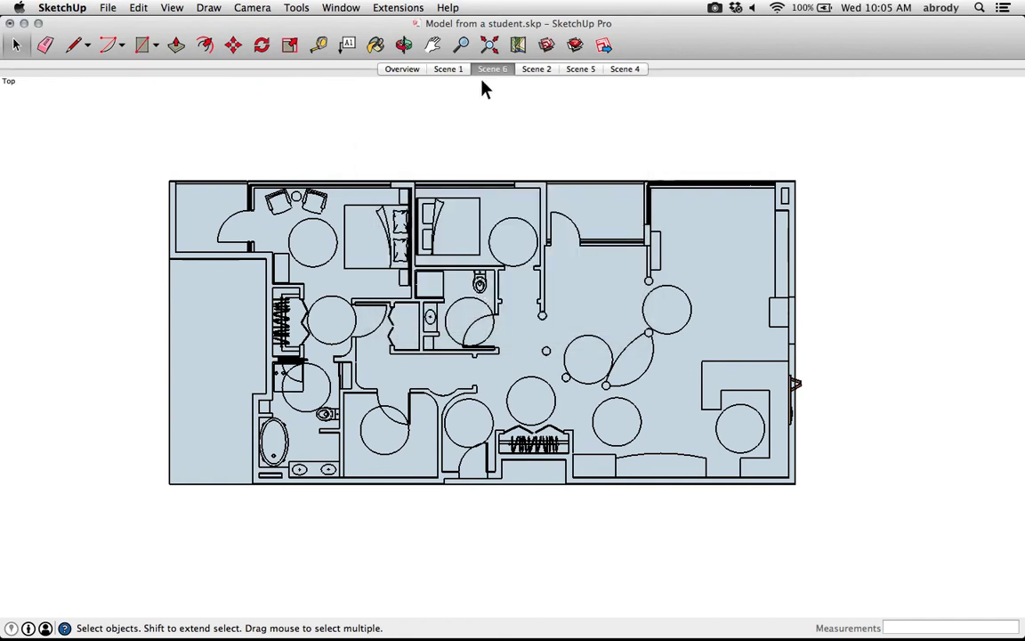
Rename the first scene to 'Plan view' in the Scene Manager.
right_click(491, 71)
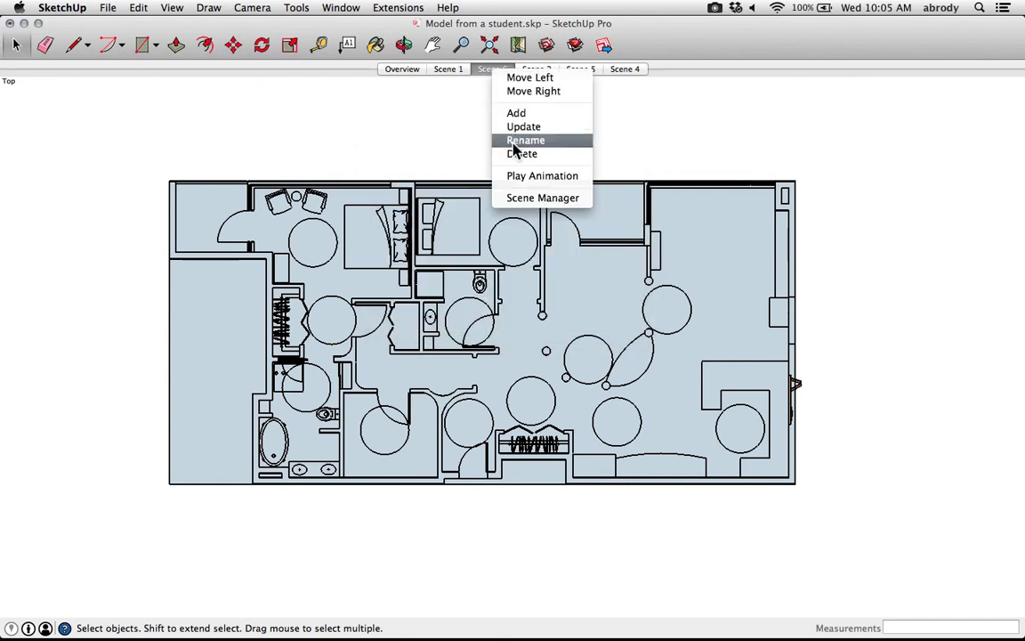
click(535, 199)
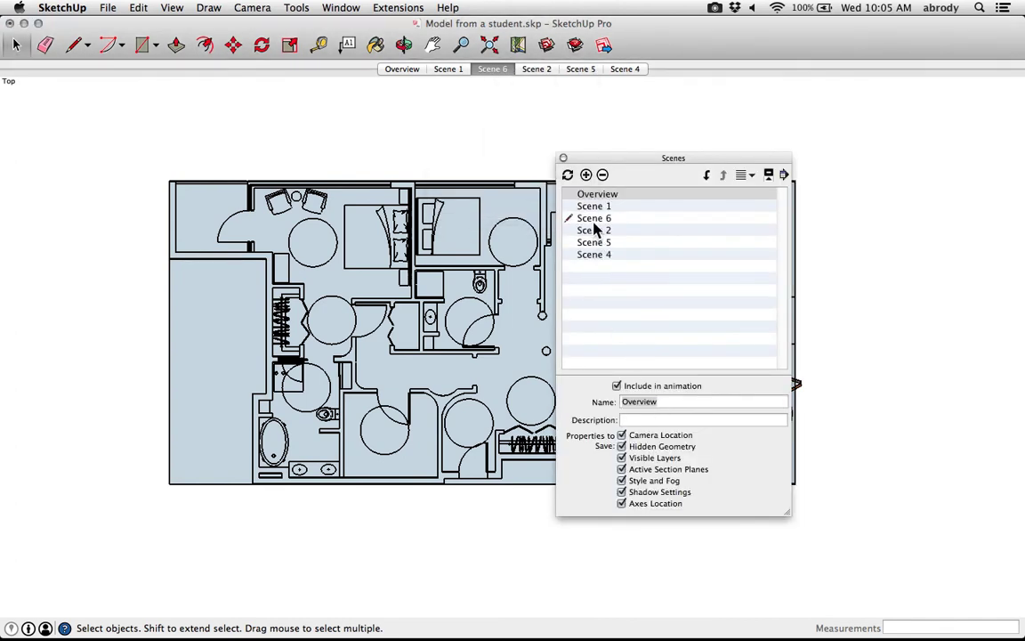
double_click(662, 402)
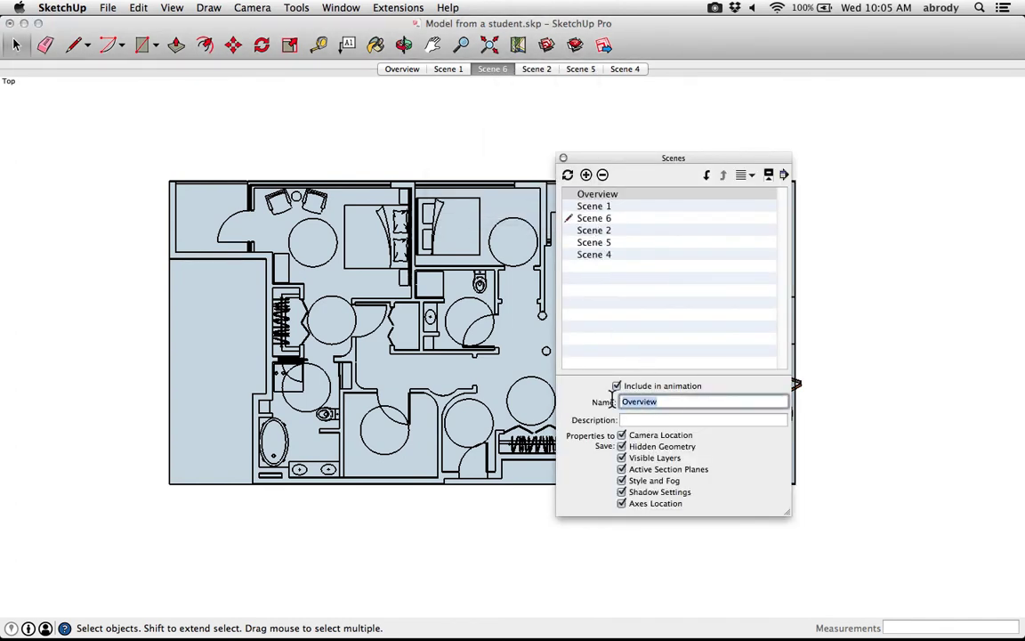
text(Plan view)
key(Return)
click(562, 159)
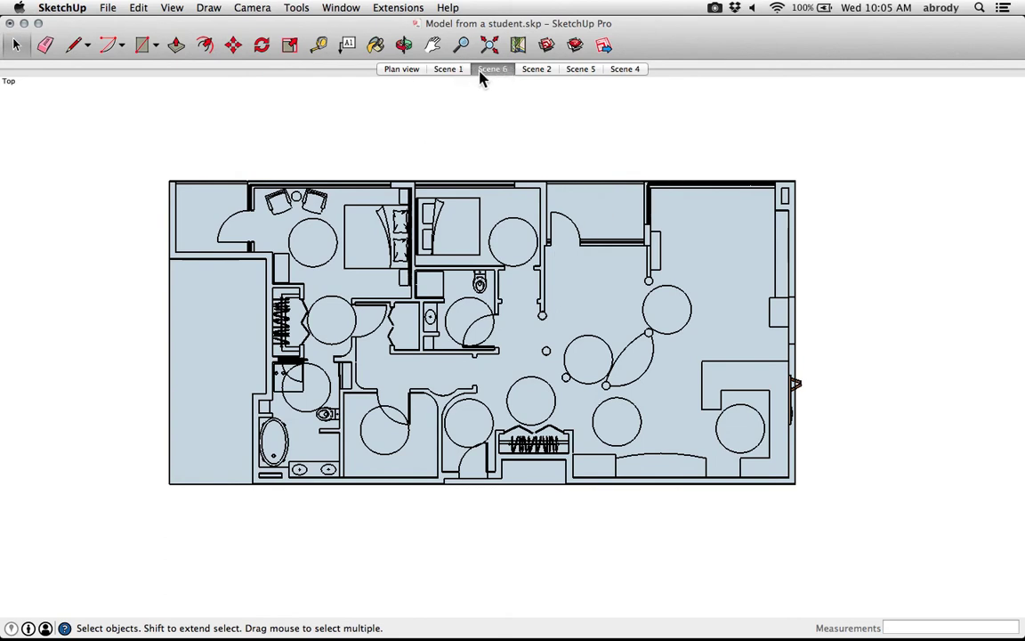
In Document Setup, turn off Fit View to Page.
click(108, 8)
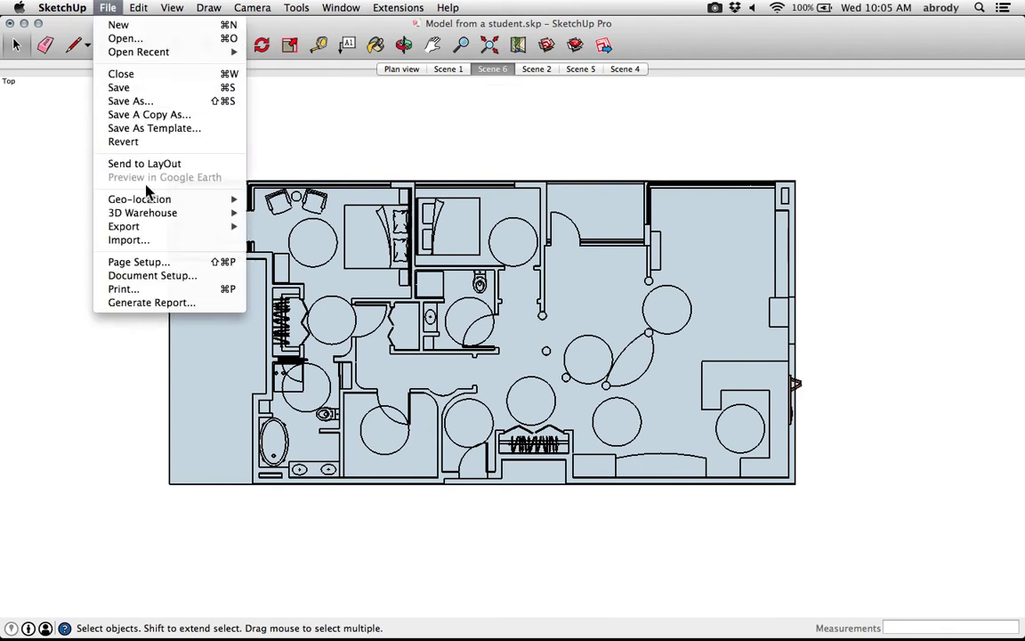
click(153, 276)
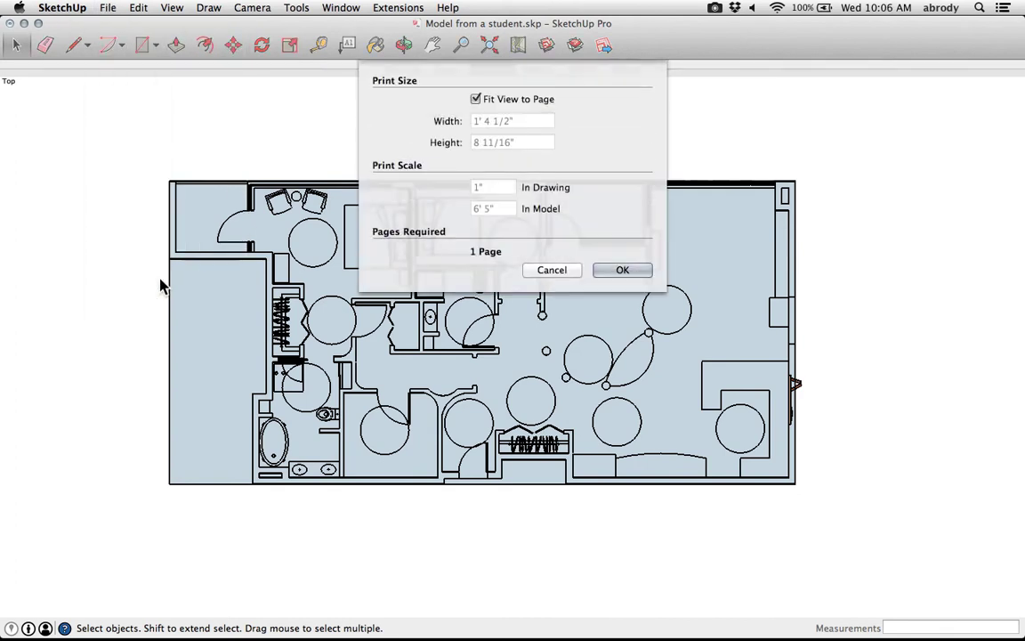
click(551, 269)
click(107, 9)
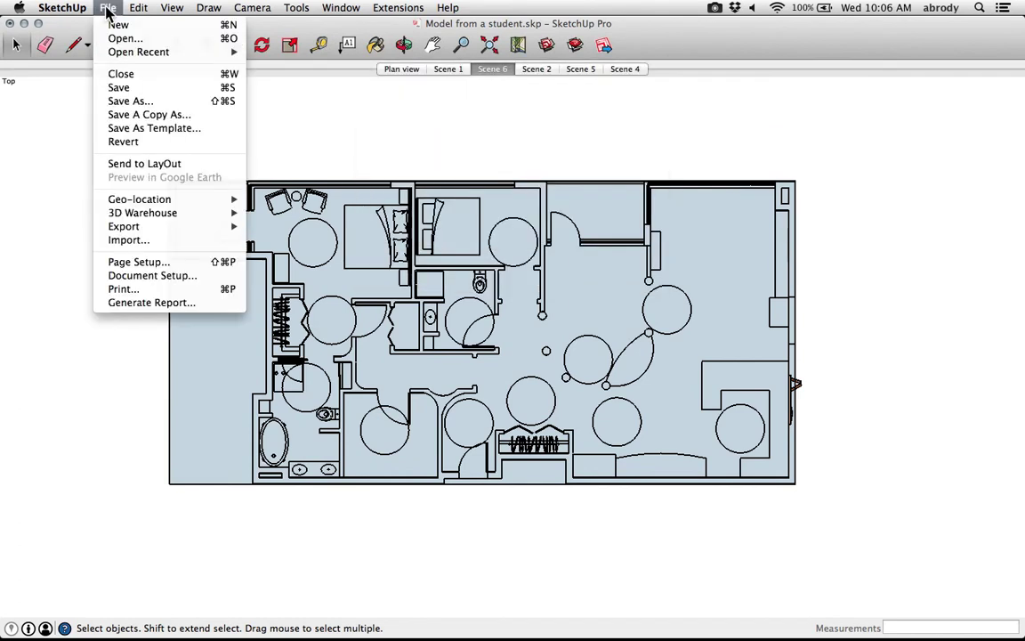
click(151, 275)
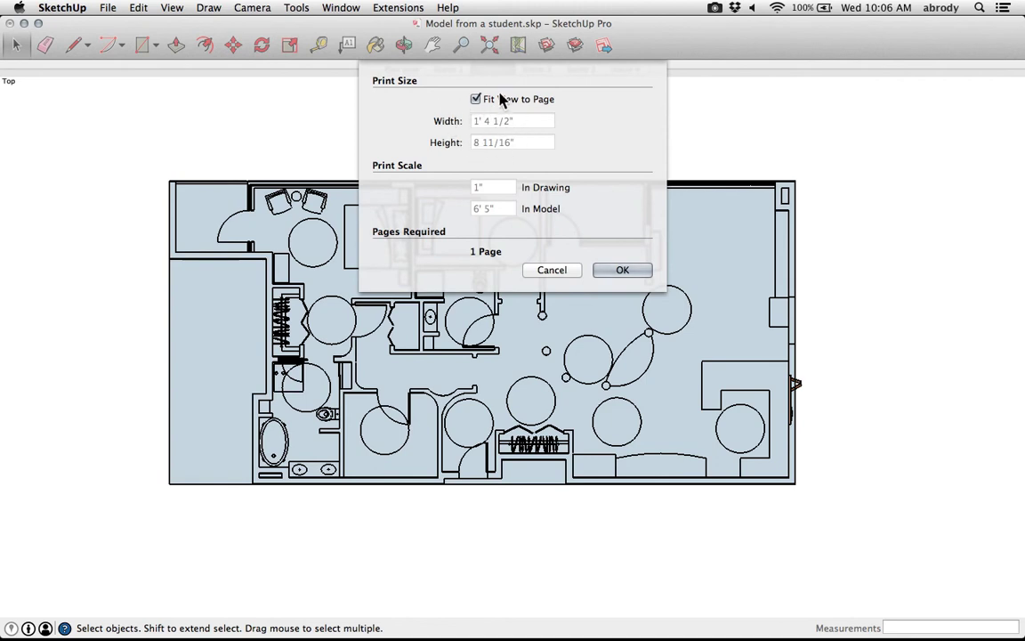
click(475, 100)
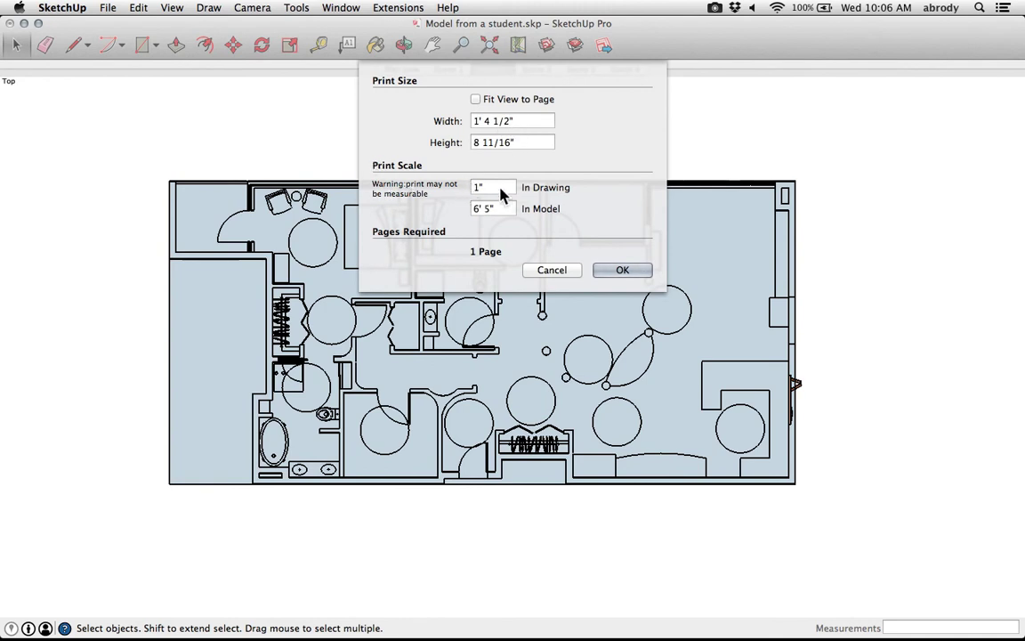
Set the print scale to 1/8" In Drawing equals 1' In Model and confirm.
drag(494, 187, 456, 184)
click(496, 208)
mouse_move(509, 208)
mouse_down()
mouse_move(472, 209)
mouse_move(462, 186)
mouse_up()
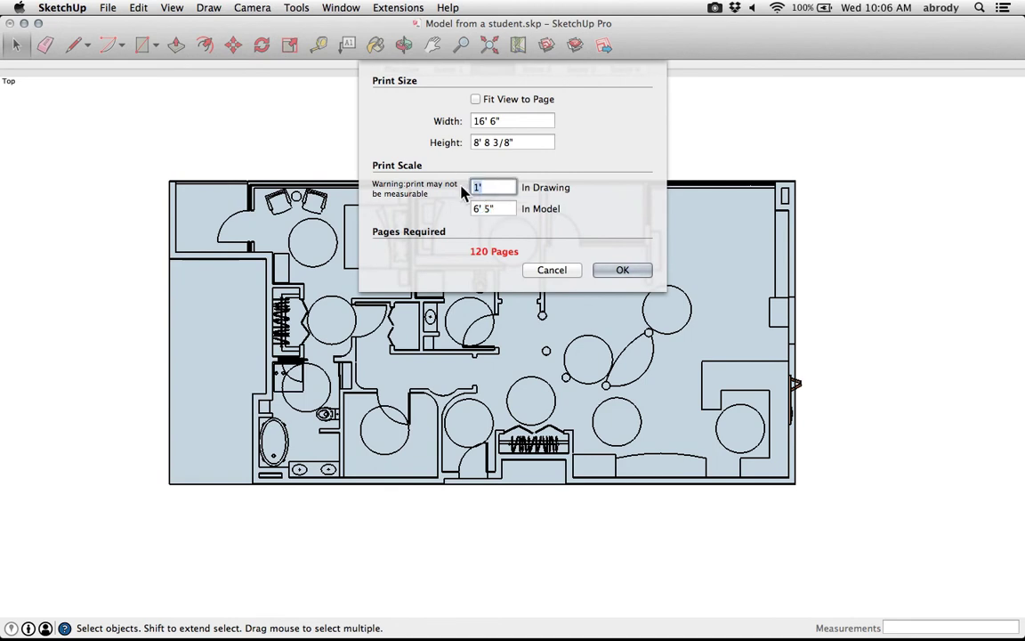
text(1/4)
key(Tab)
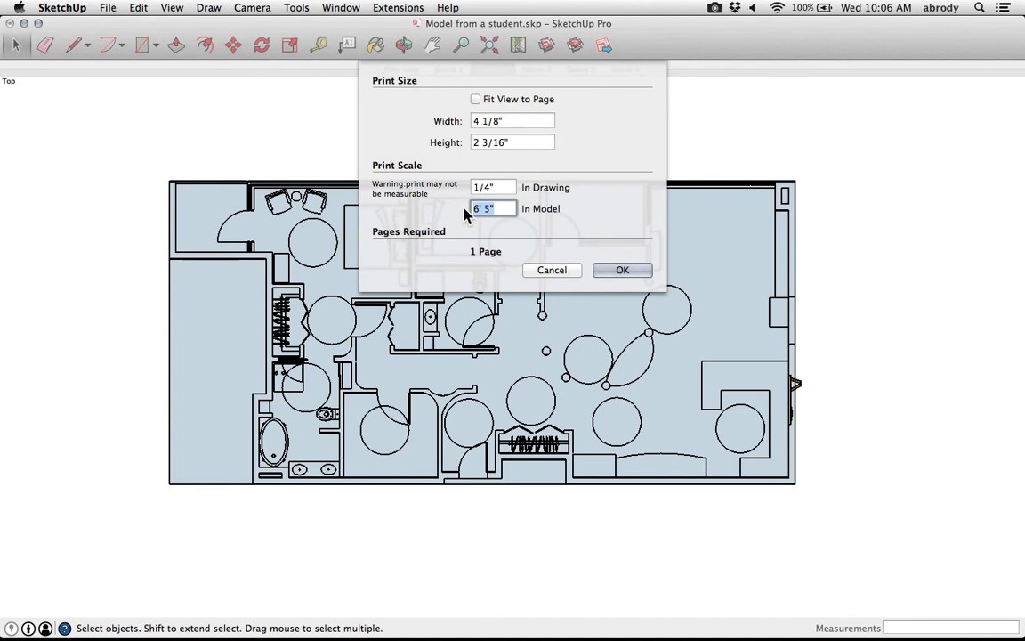
text(1')
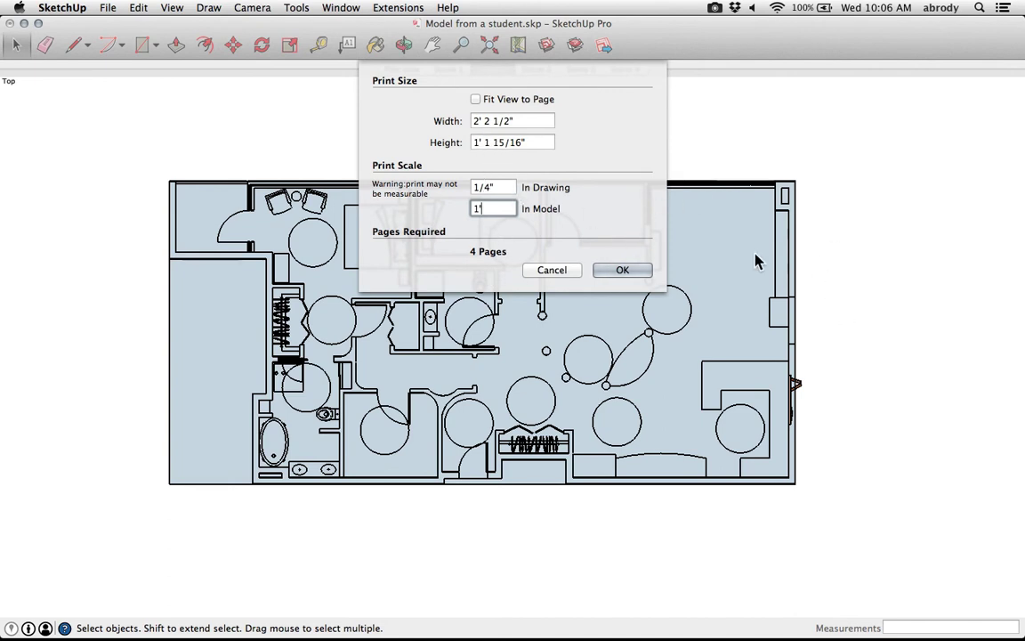
double_click(488, 188)
text(8)
key(Tab)
text(1')
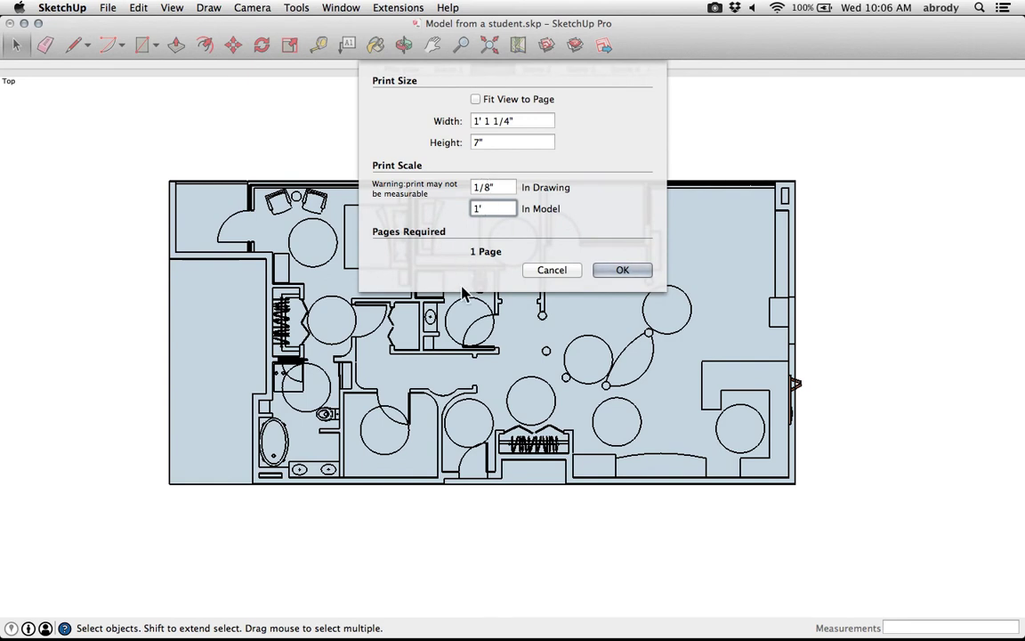
click(616, 272)
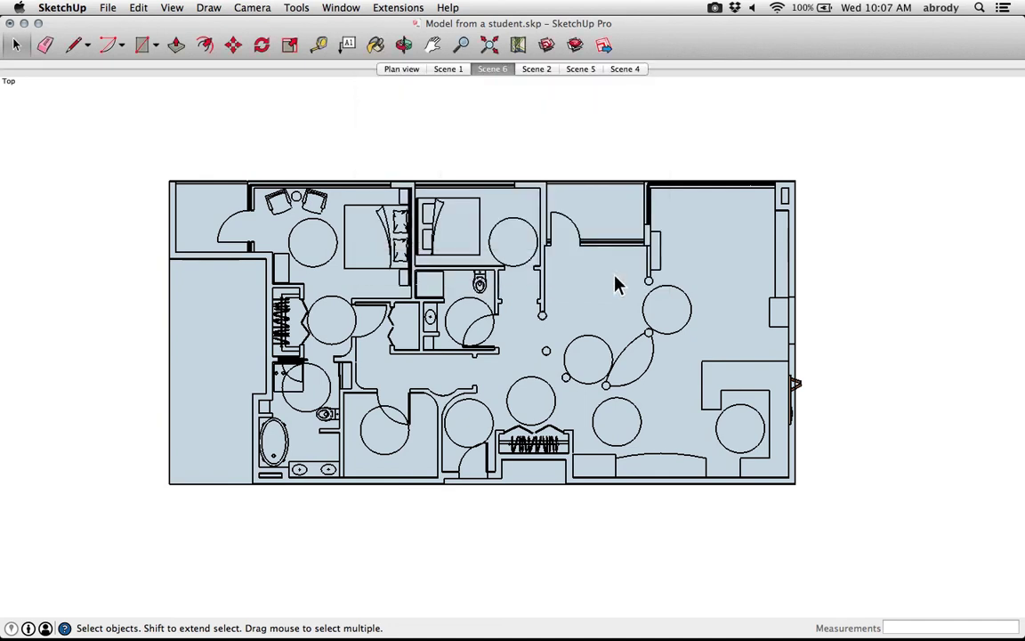
Open the Print dialog and look through the PDF output options without changing them.
key(super+p)
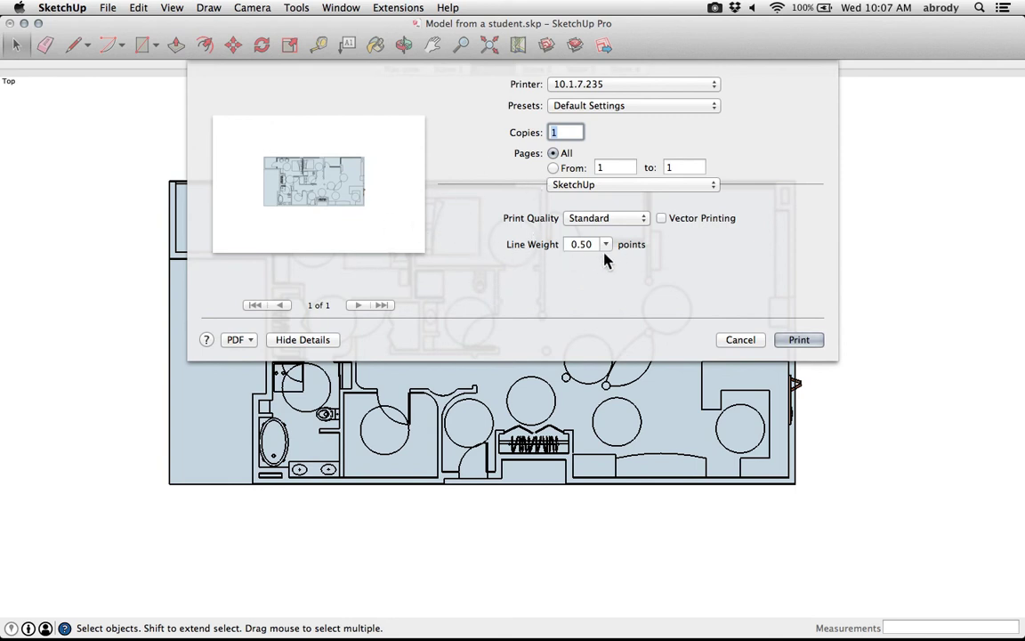
click(240, 342)
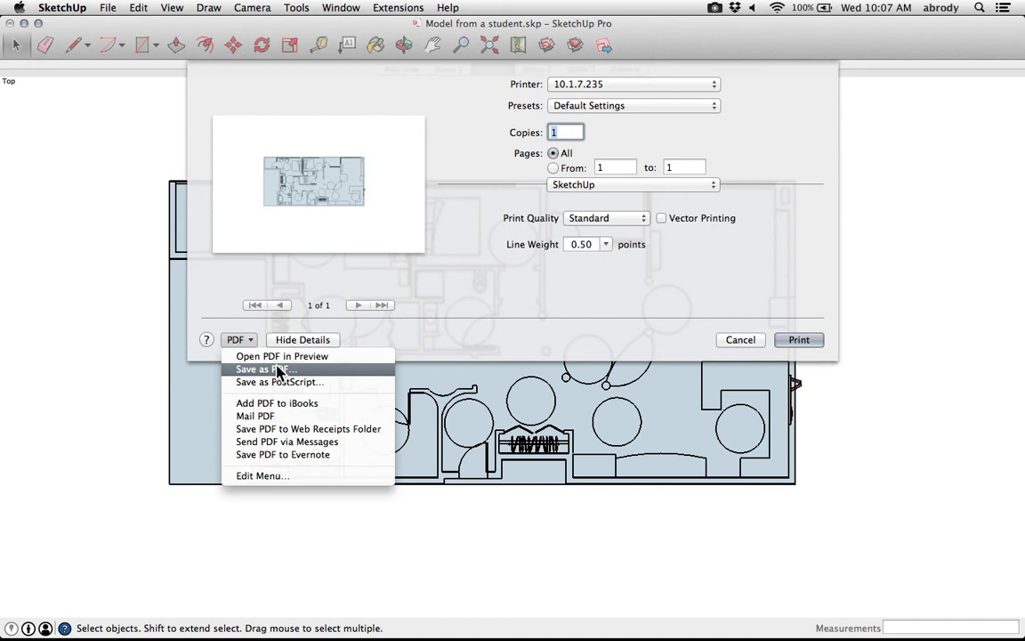
click(393, 282)
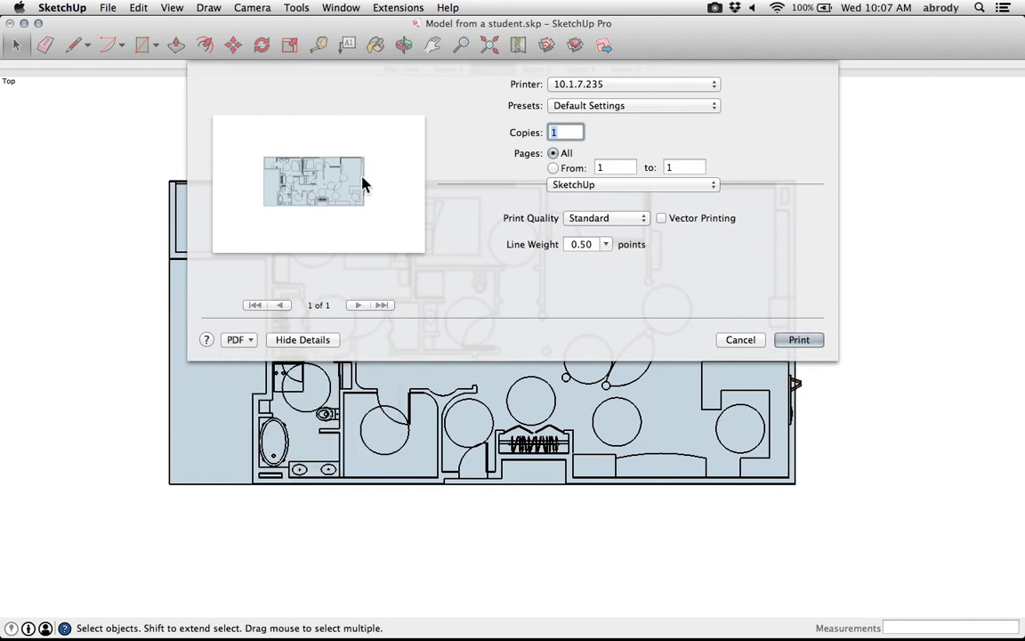